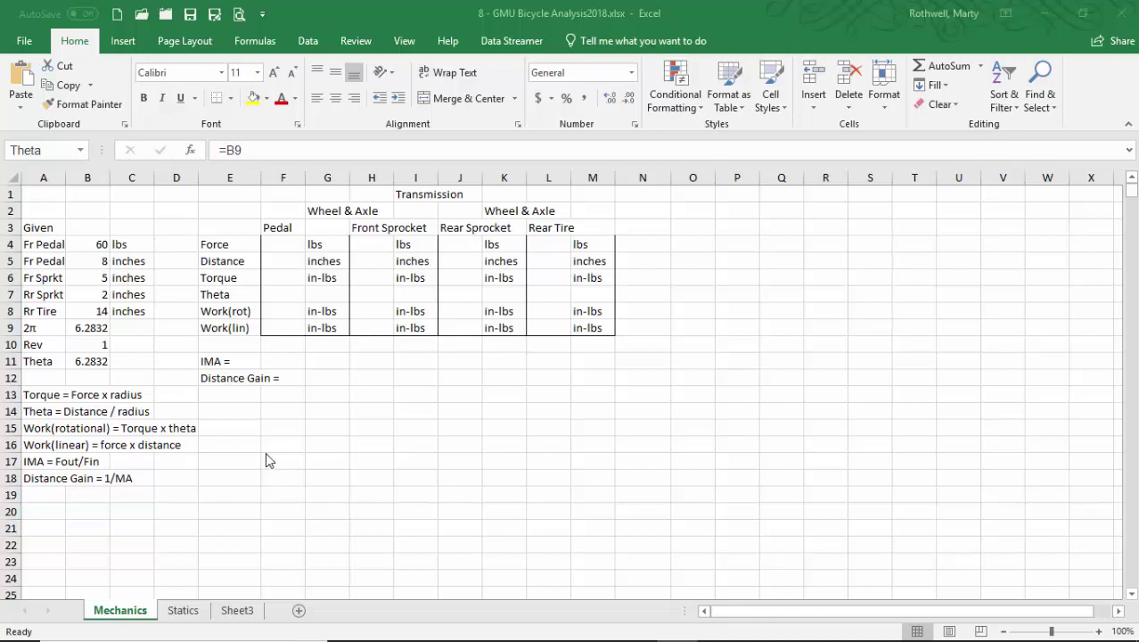
Review the given pedal, sprocket, tire, 2π, revolution and Theta values in B4 through B11, including the name assigned to B11.
click(89, 246)
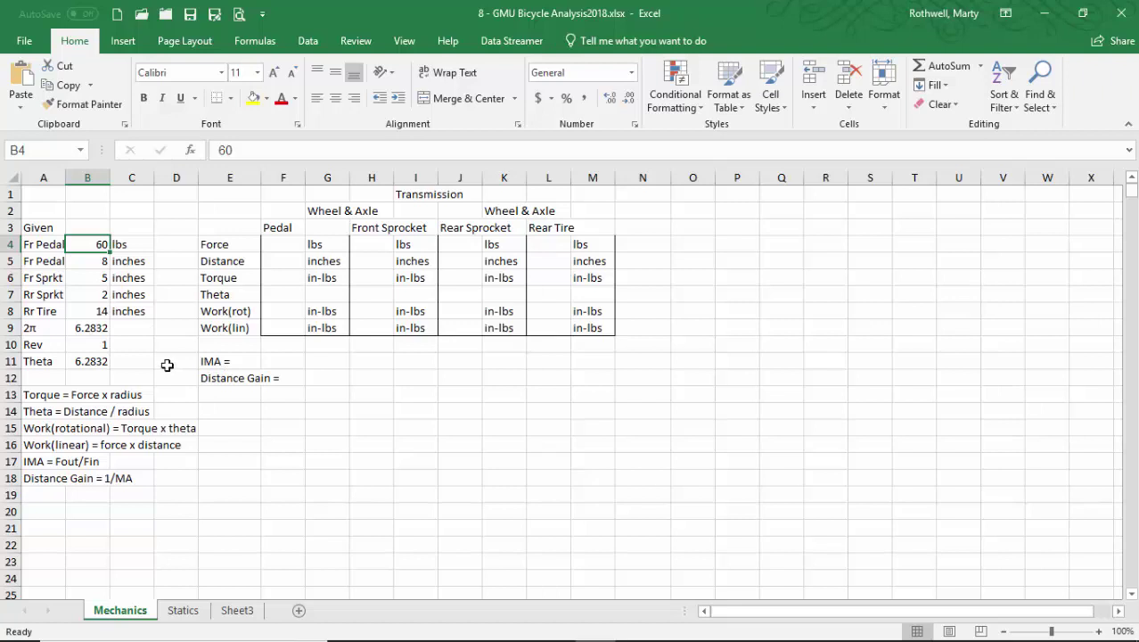
click(89, 275)
click(89, 263)
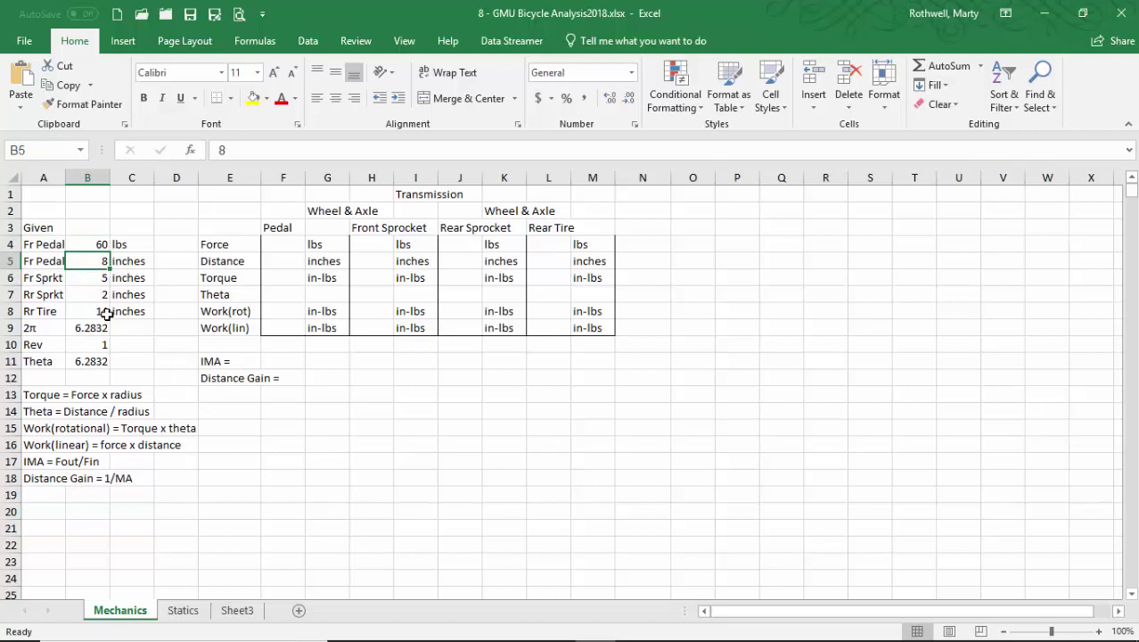
click(91, 278)
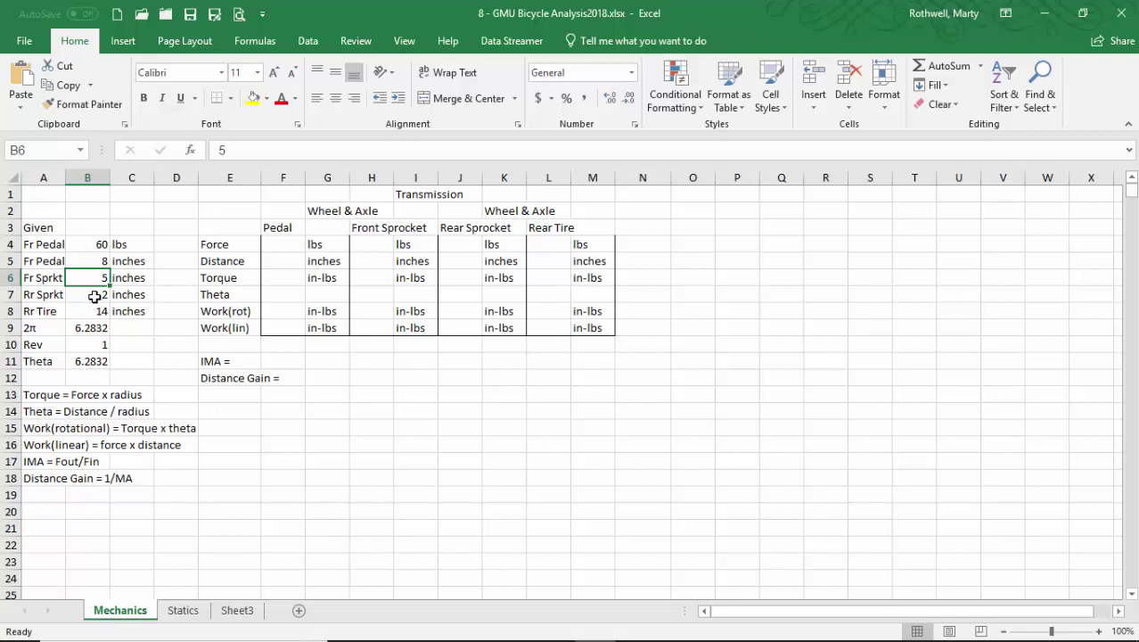
click(94, 297)
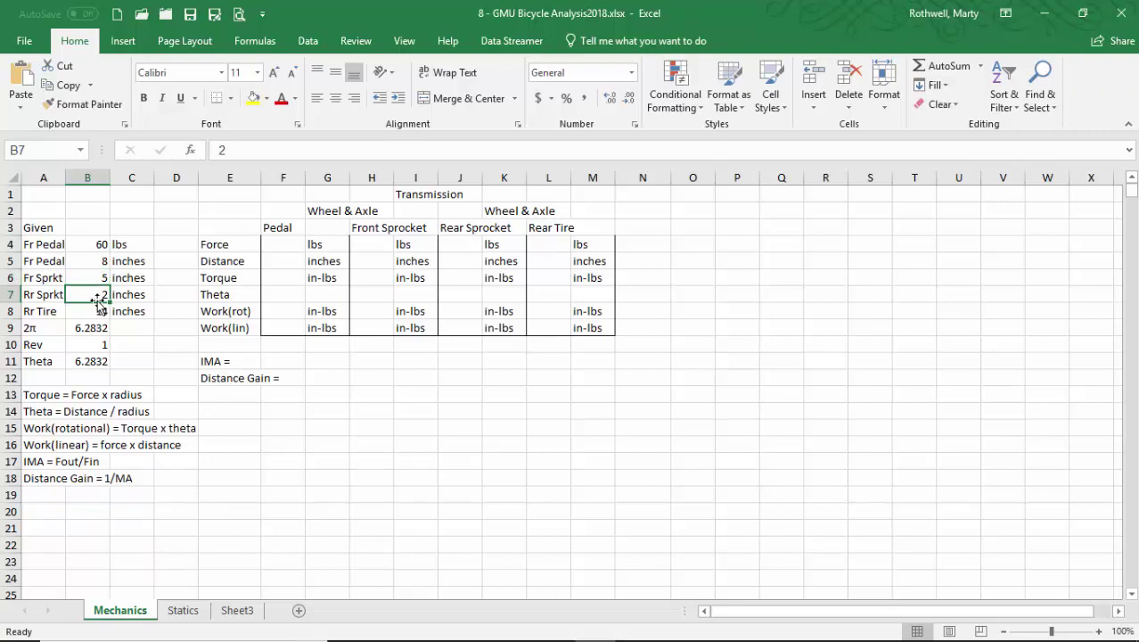
click(96, 311)
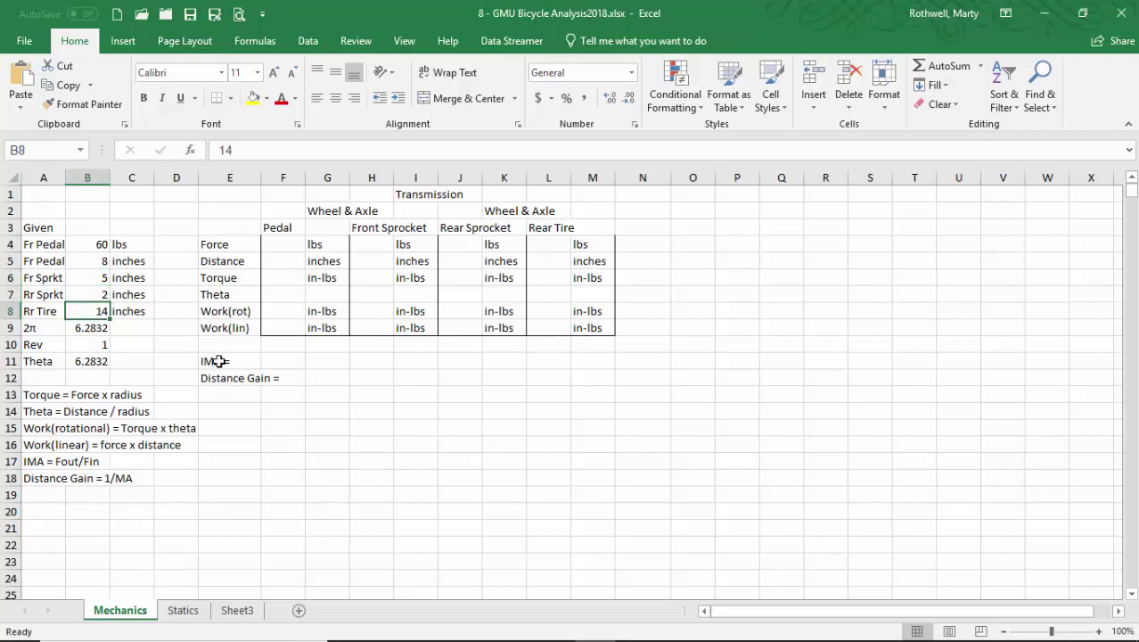
click(93, 328)
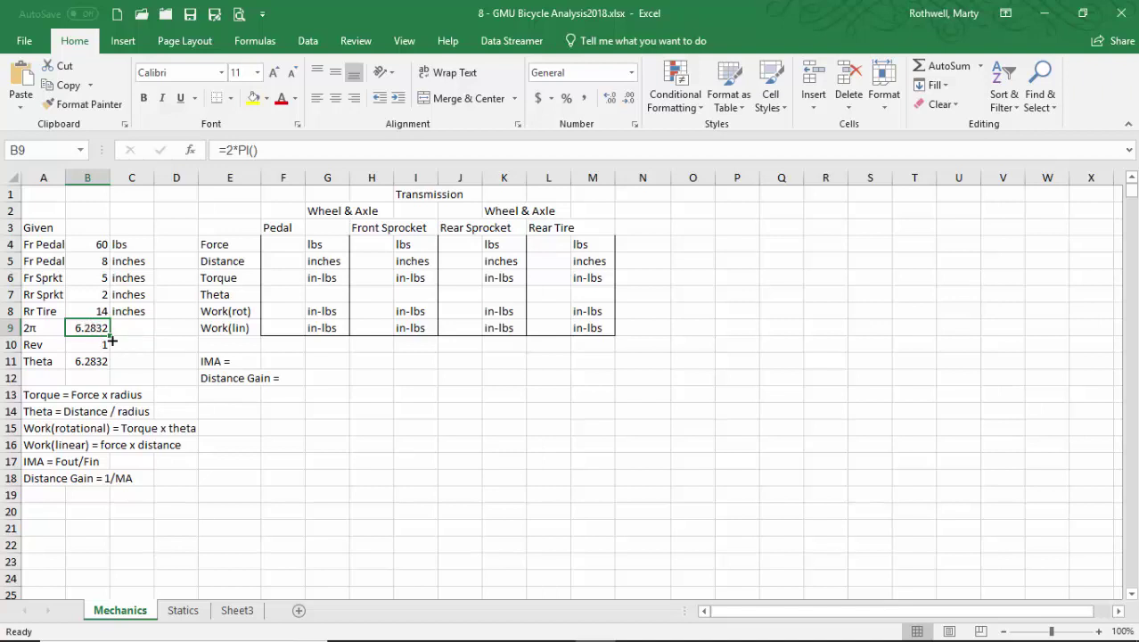
click(93, 344)
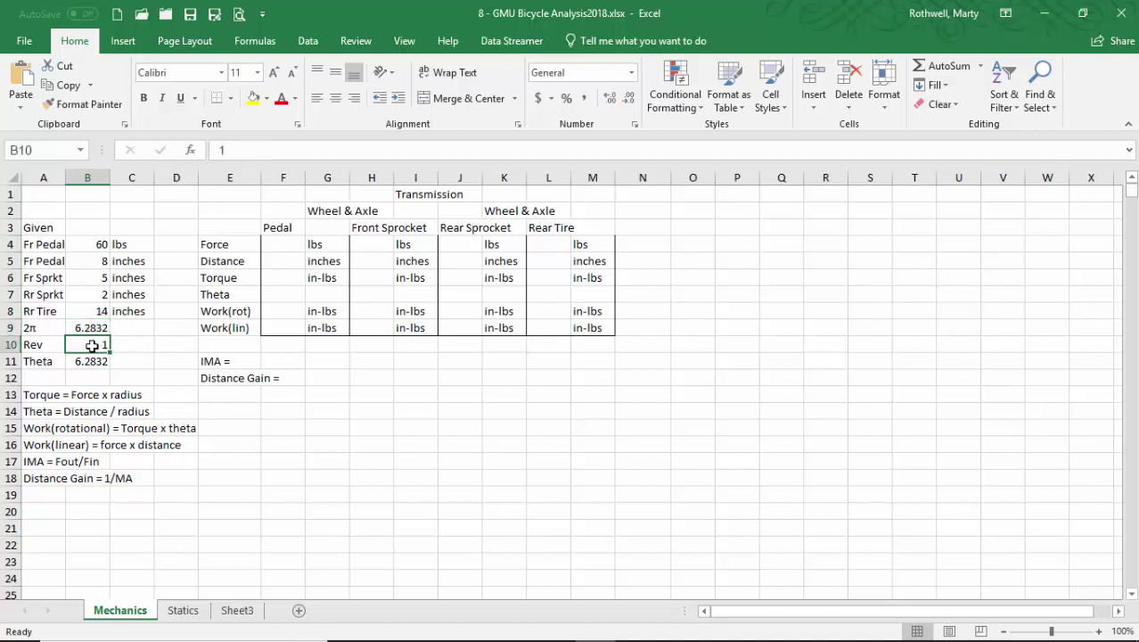
click(92, 362)
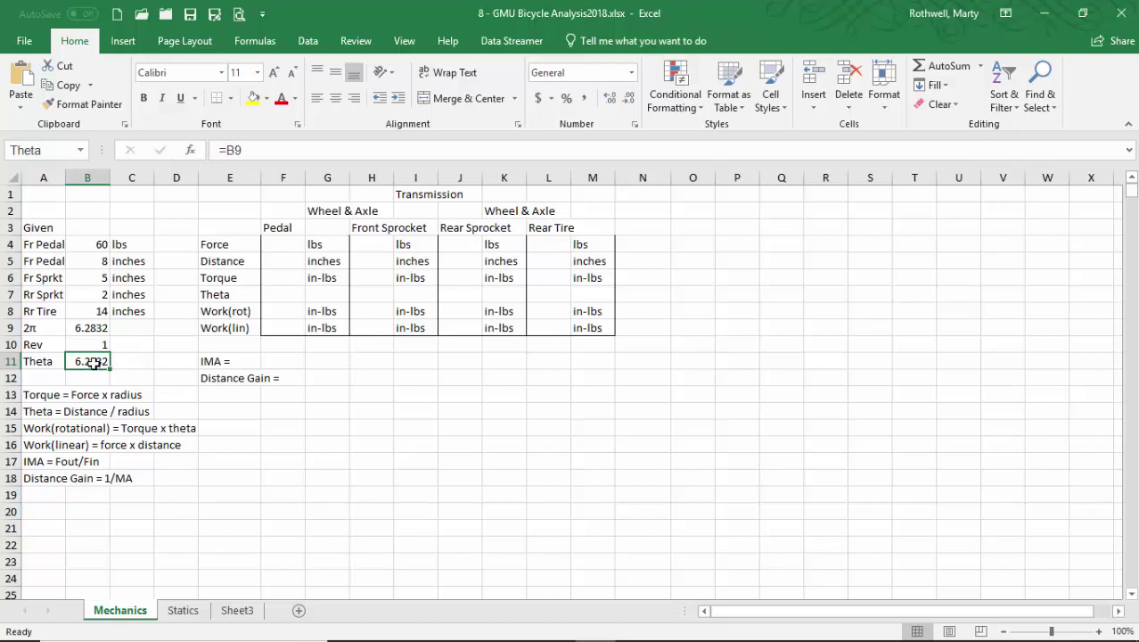
click(58, 150)
Link the Pedal force in F4 to the given front pedal force with =B4.
click(291, 242)
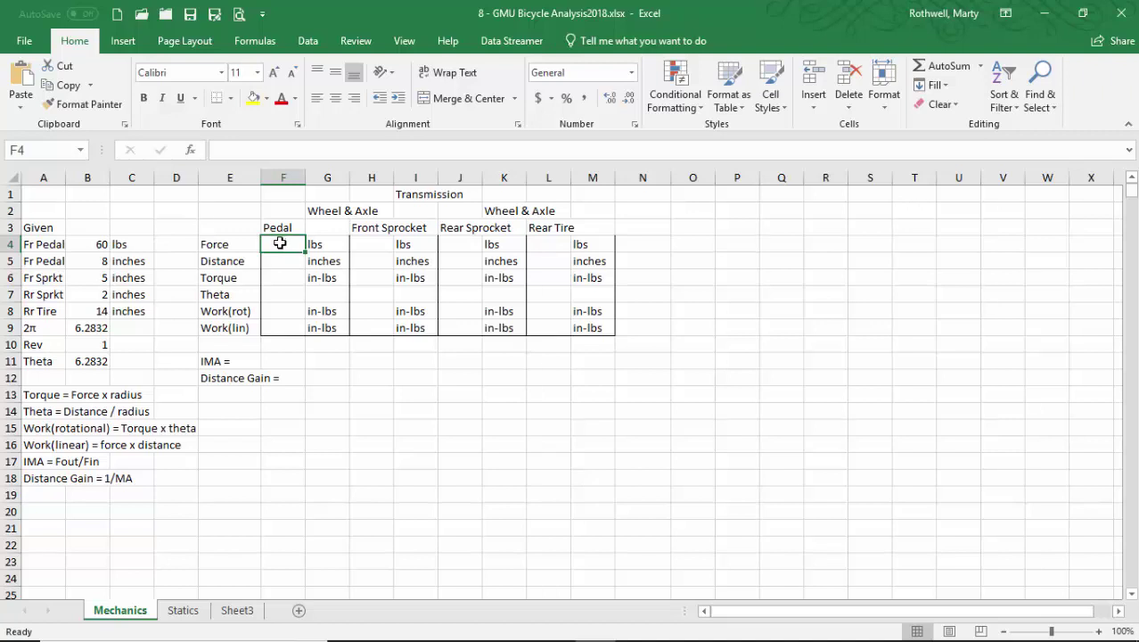
text(=)
key(Left)
key(Left)
key(Left)
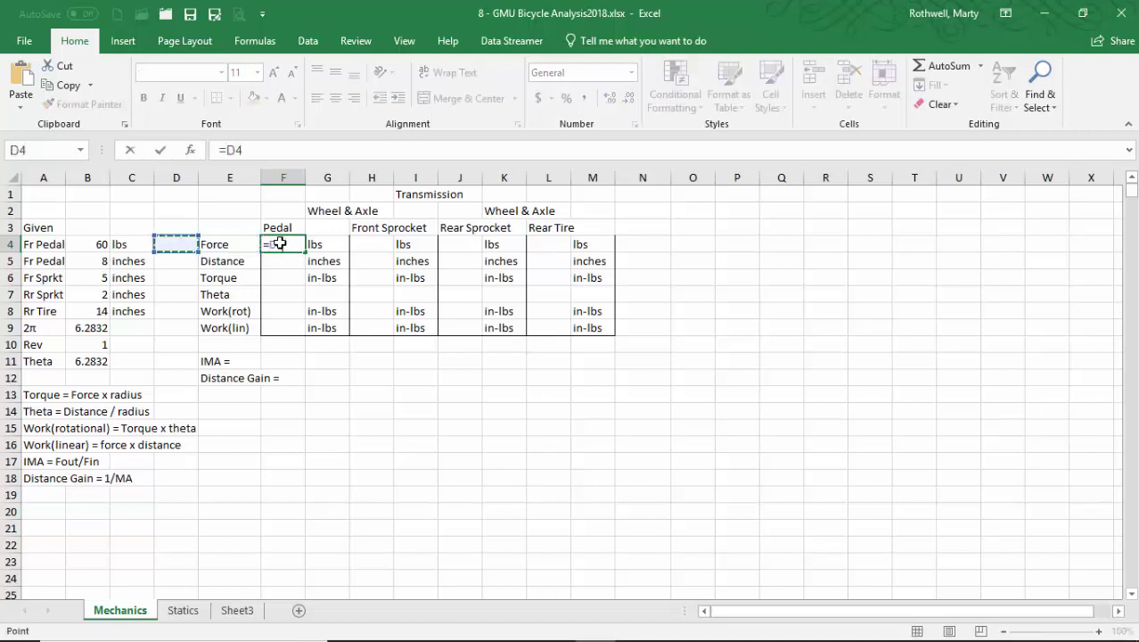
key(Left)
key(Return)
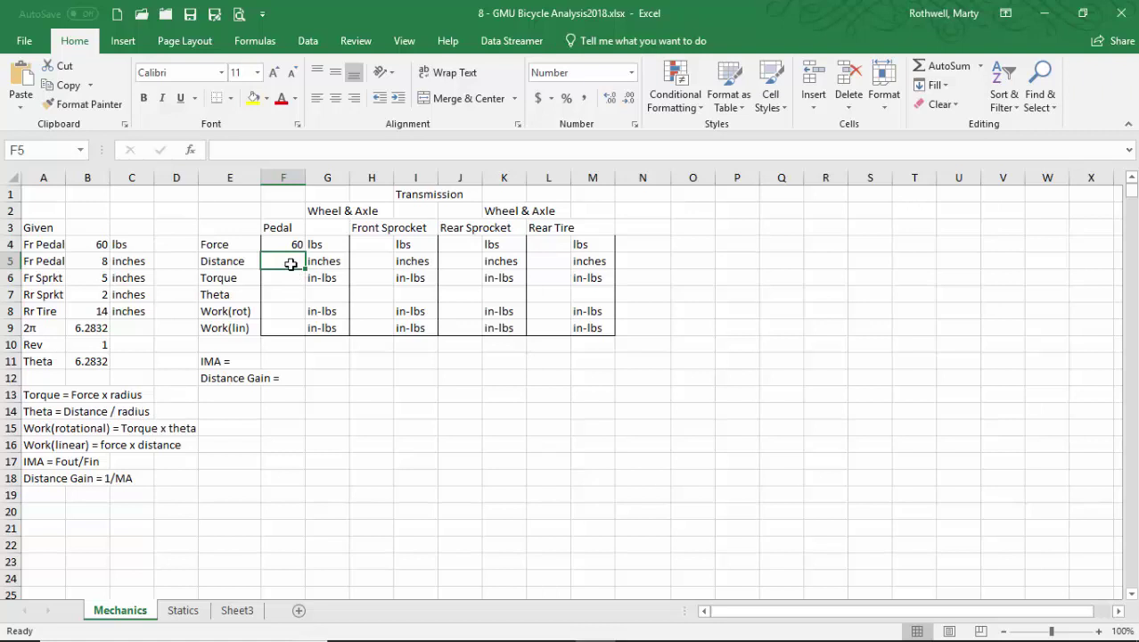
Calculate the Pedal distance in F5 with =Theta*B5, using the given front pedal radius.
text(=T)
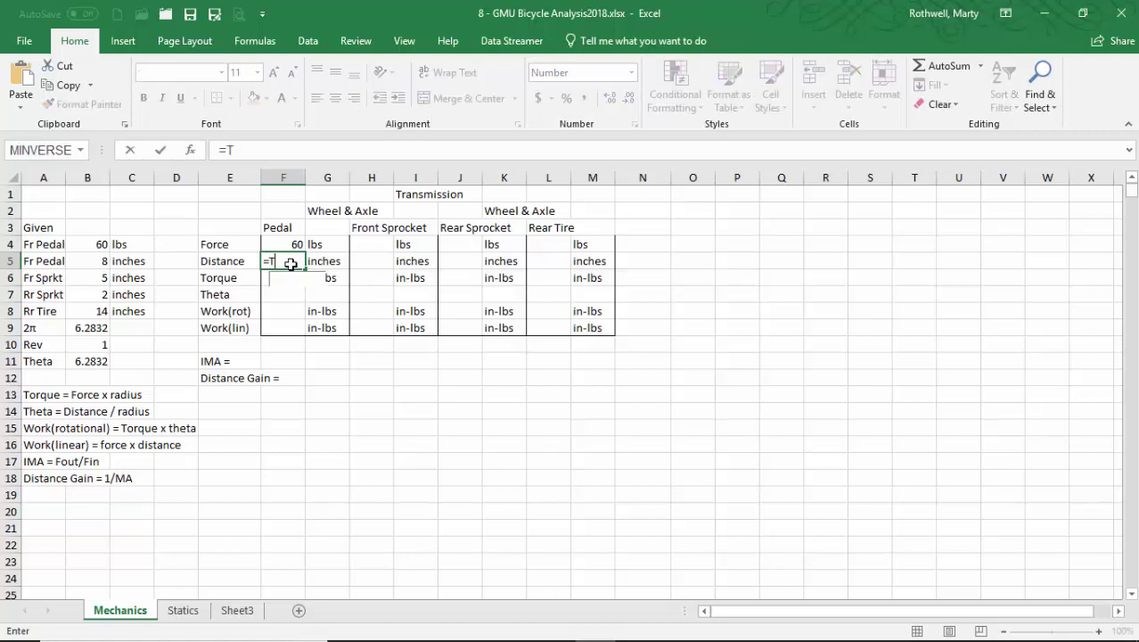
text(heta*)
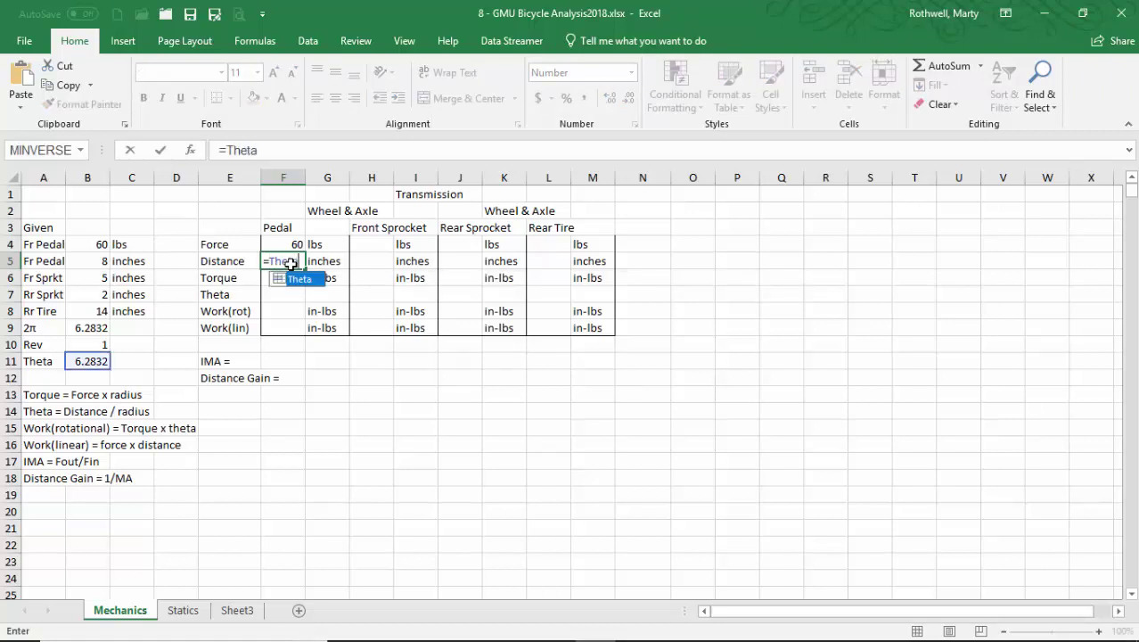
click(98, 263)
key(Return)
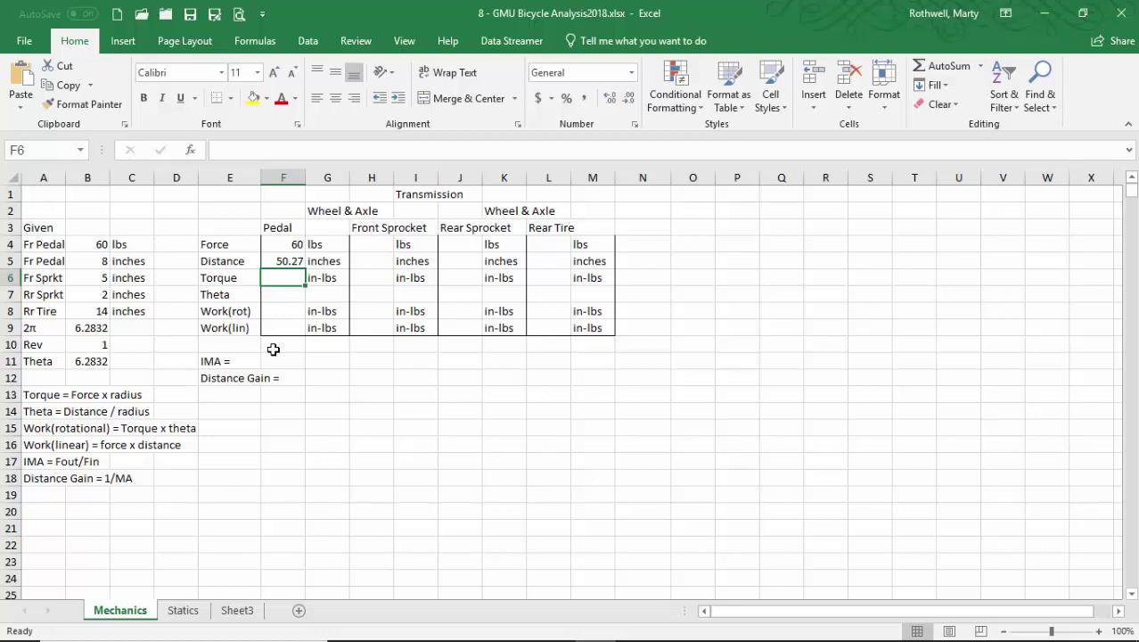
Calculate the Pedal torque in F6 as force times pedal radius with =F4*B5.
text(=)
key(Up)
key(Up)
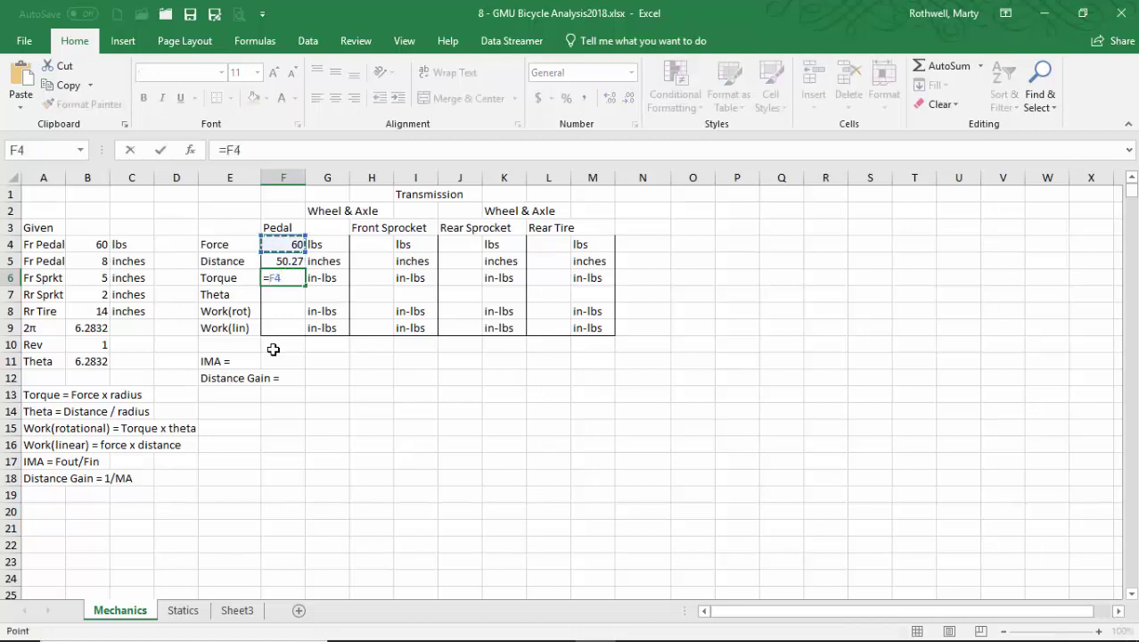
text(*)
click(103, 261)
key(Return)
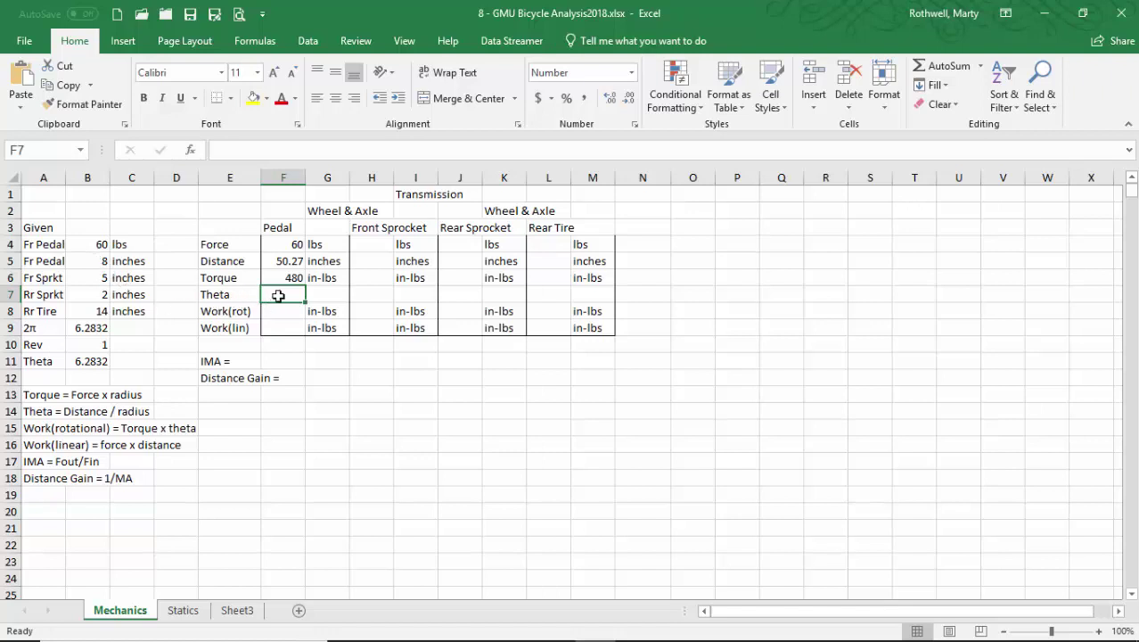
Set the Pedal theta in F7 to reference the given Theta value in B11.
text(=)
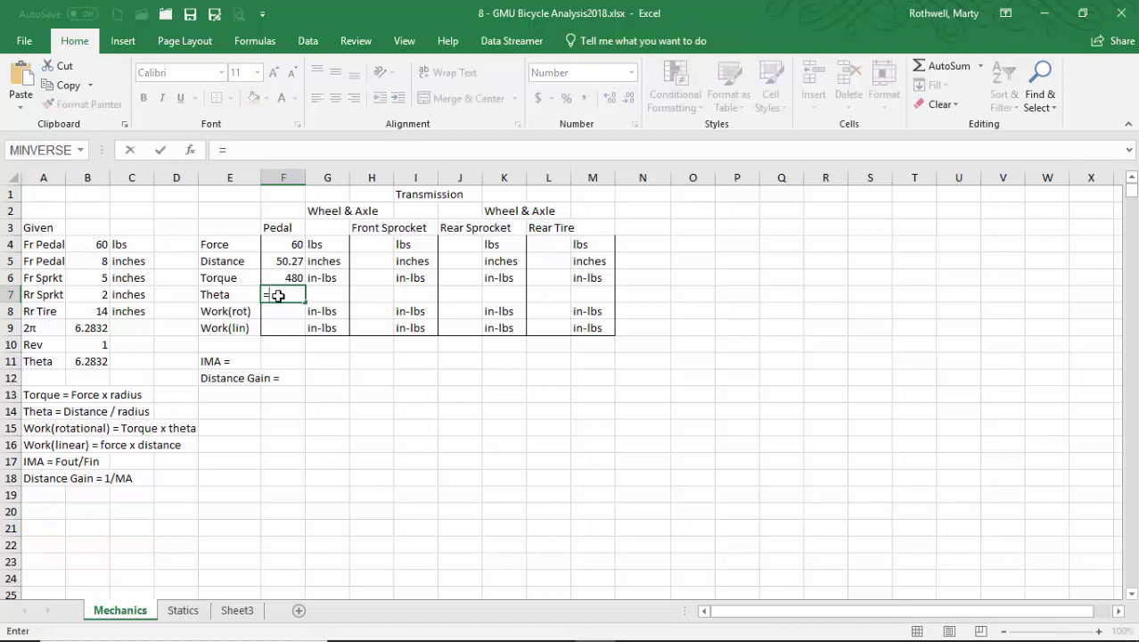
click(91, 361)
key(Return)
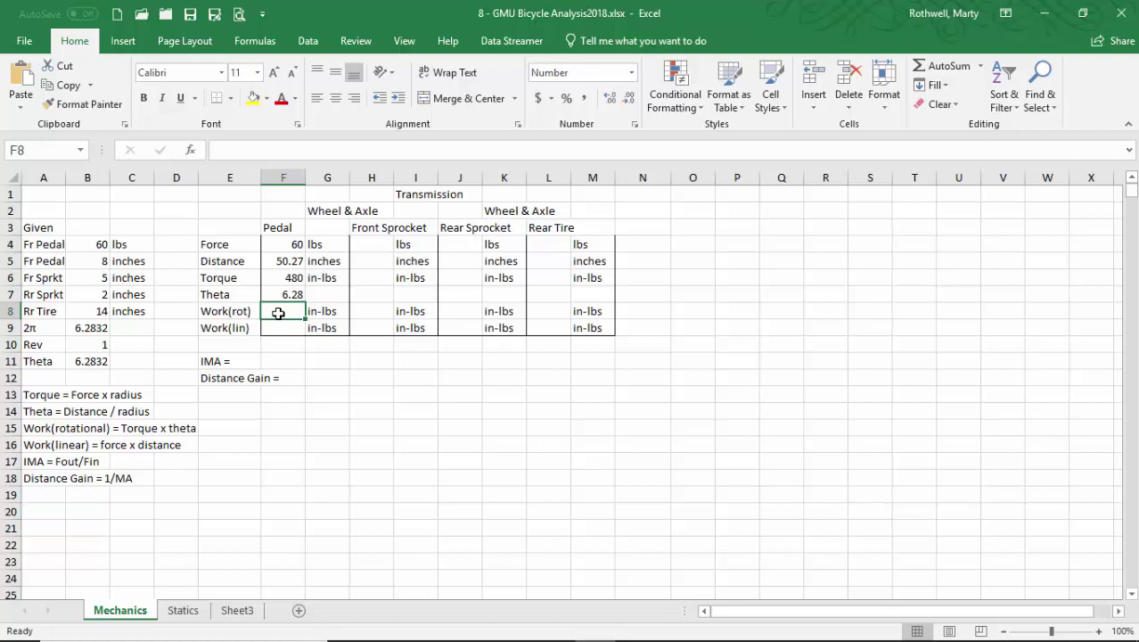
Calculate the Pedal rotational work in F8 as torque times theta with =F6*F7.
text(=)
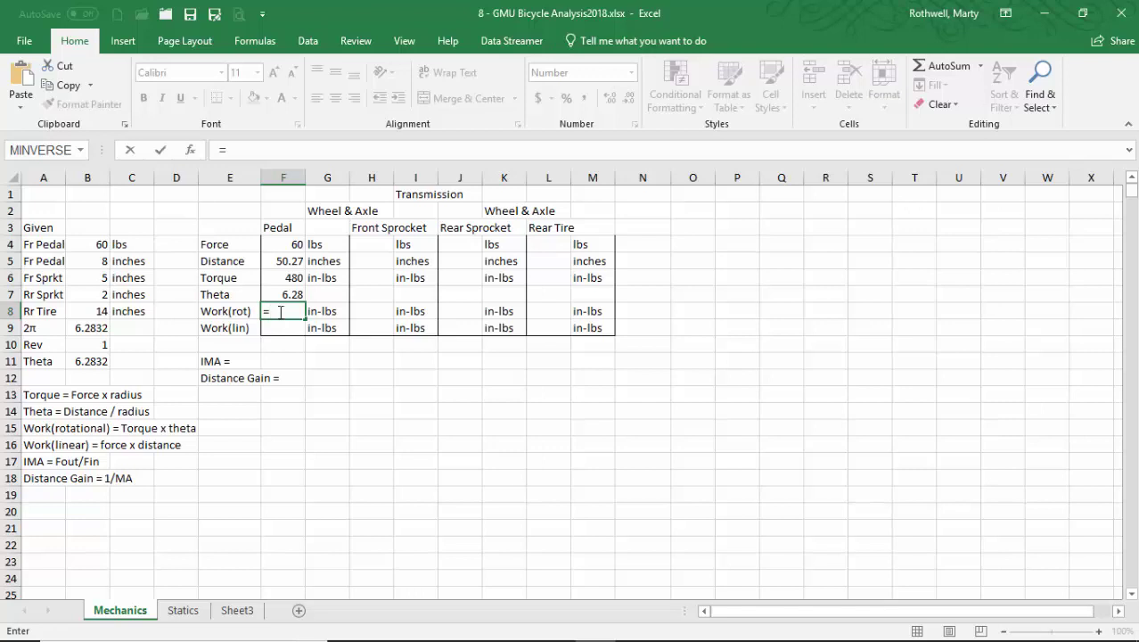
click(285, 279)
text(*)
click(291, 295)
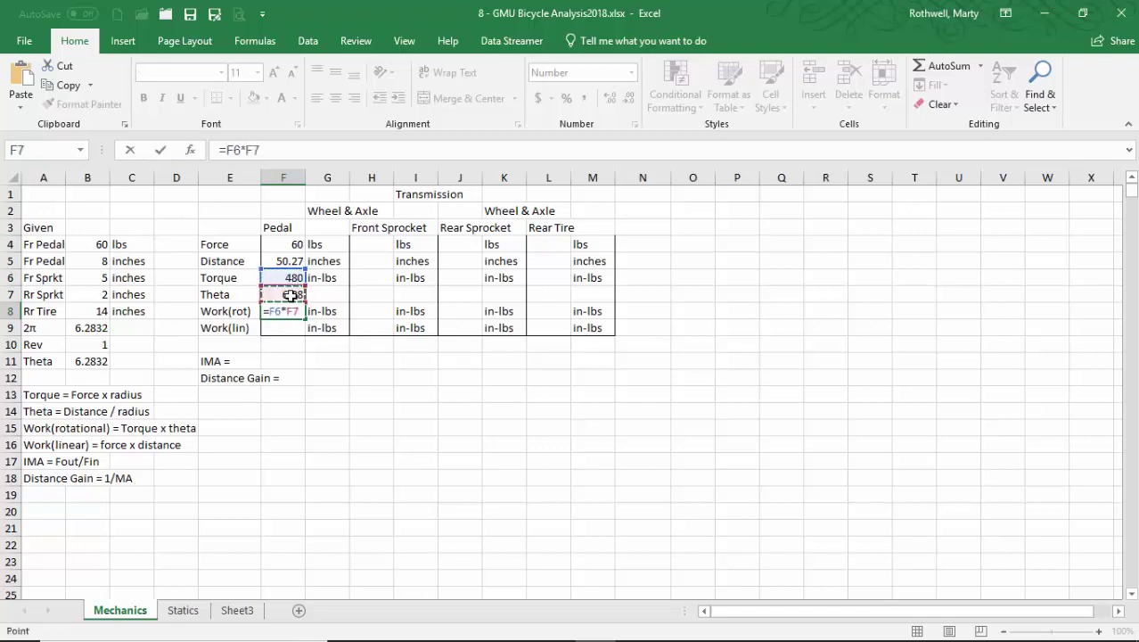
key(Return)
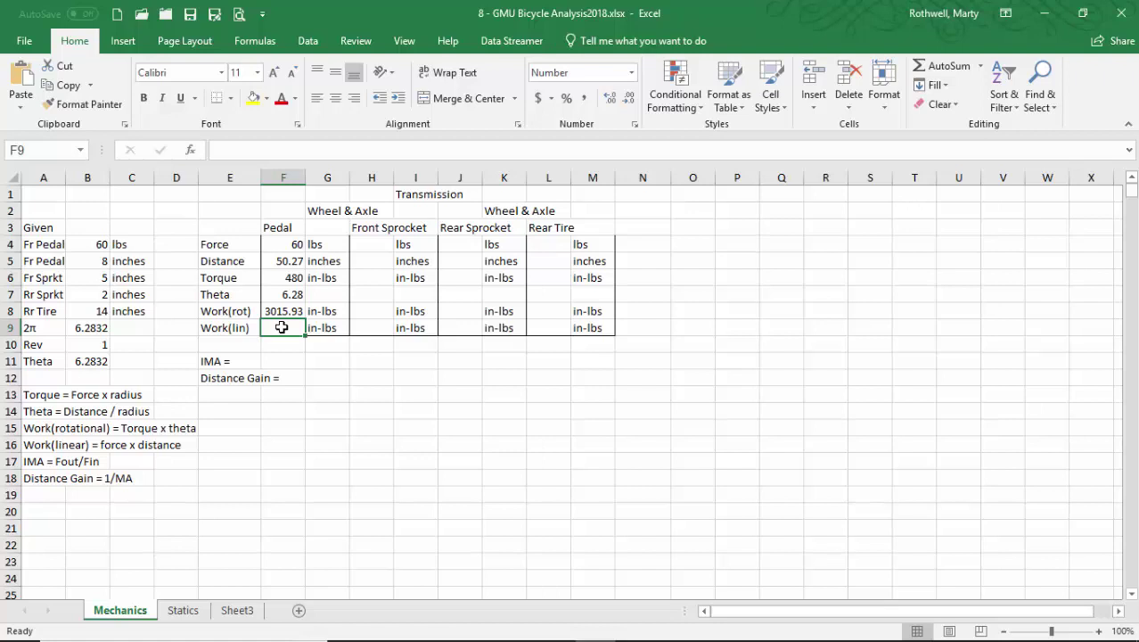
Calculate the Pedal linear work in F9 as force times distance with =F4*F5.
text(=)
key(Up)
key(Up)
key(Up)
key(Up)
key(Up)
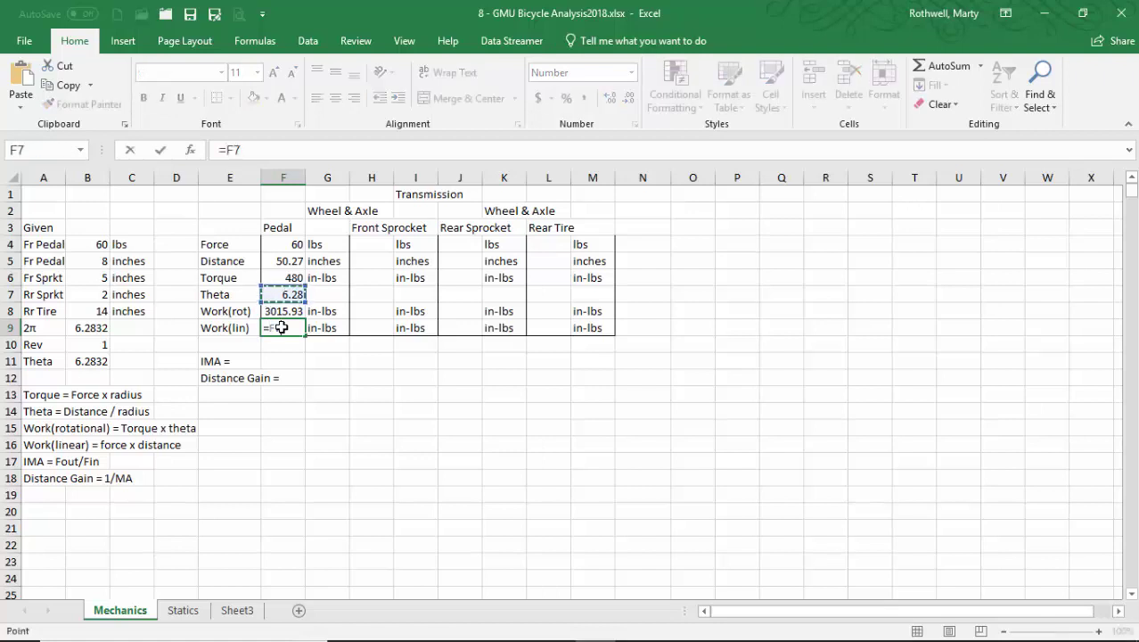
text(*)
key(Up)
key(Up)
key(Up)
key(Up)
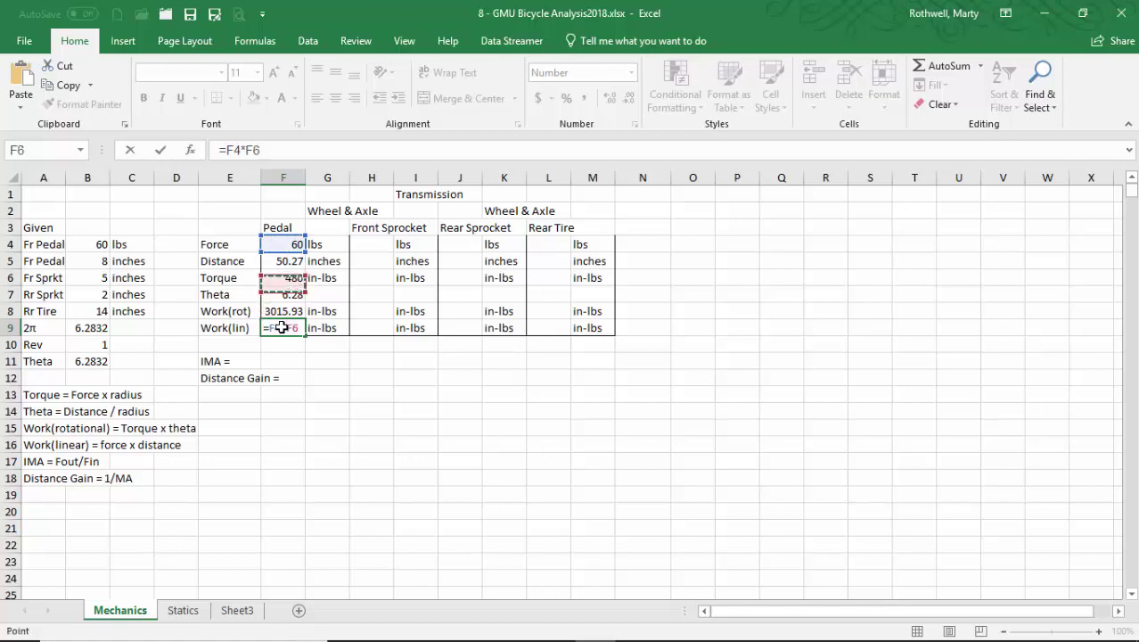
key(Return)
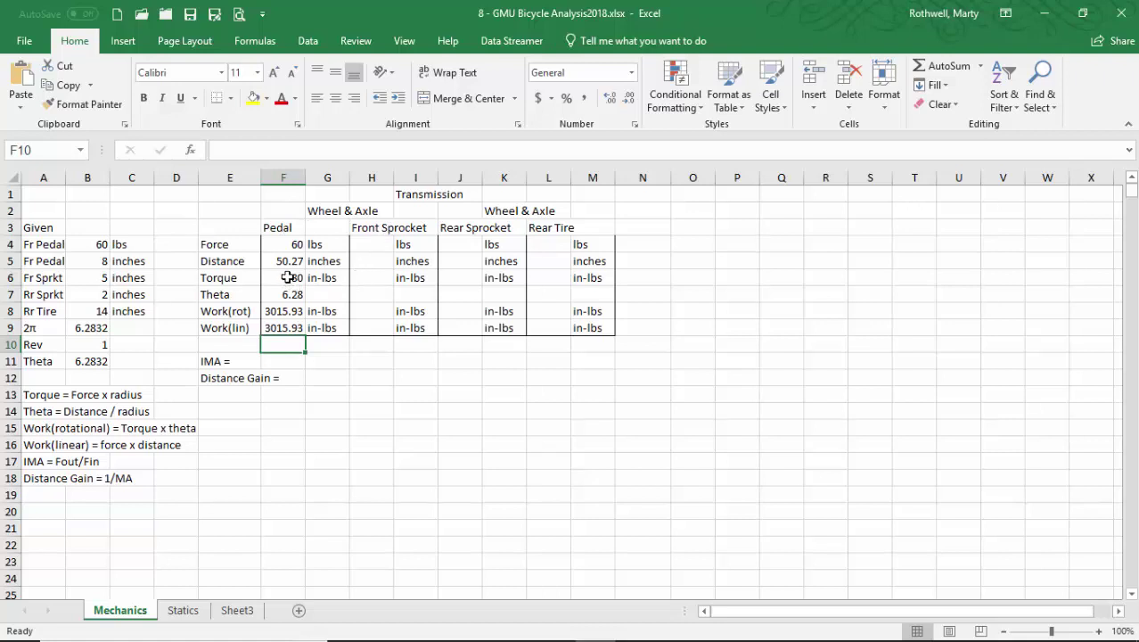
Link the Front Sprocket torque and theta to the Pedal values, with =F6 in H6 and =F7 in H7.
click(371, 278)
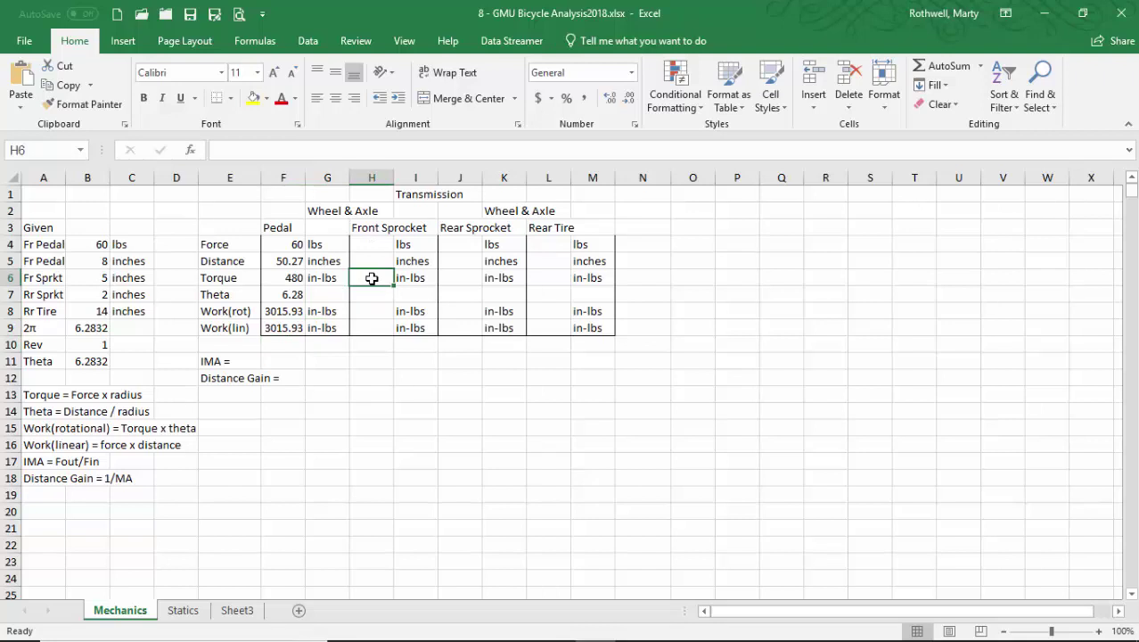
text(=)
key(Left)
key(Left)
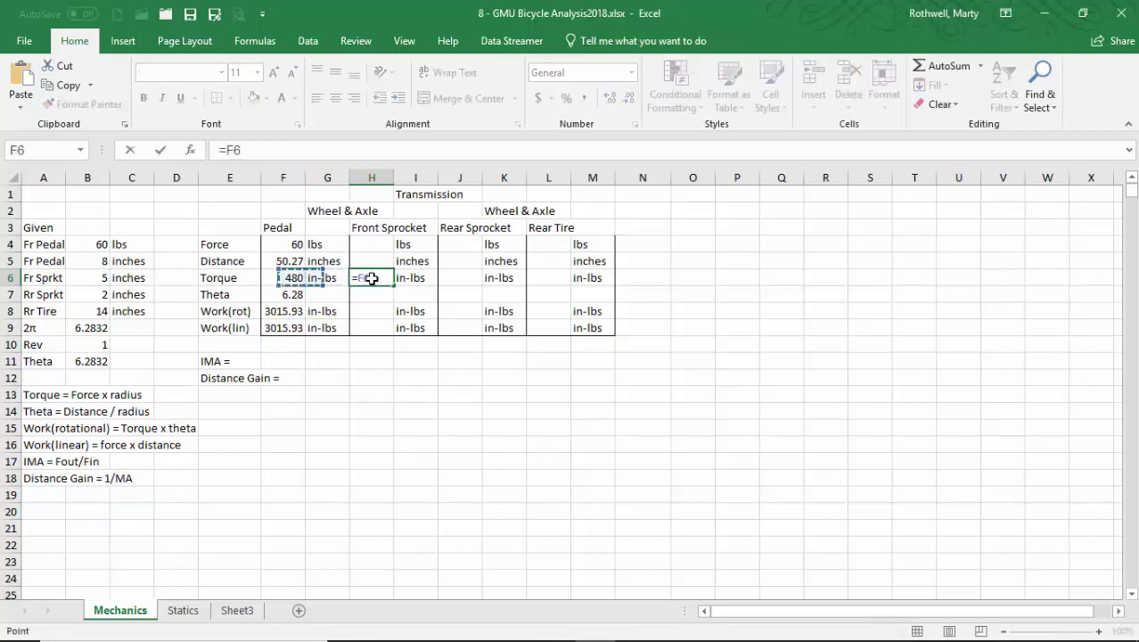
key(Return)
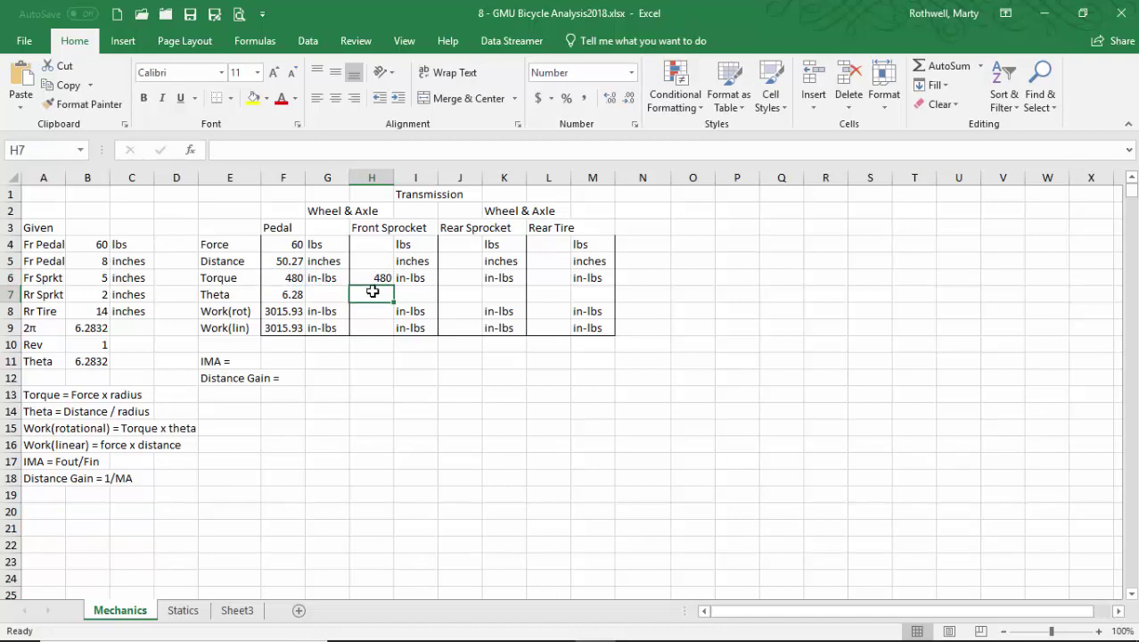
text(=)
key(Left)
key(Left)
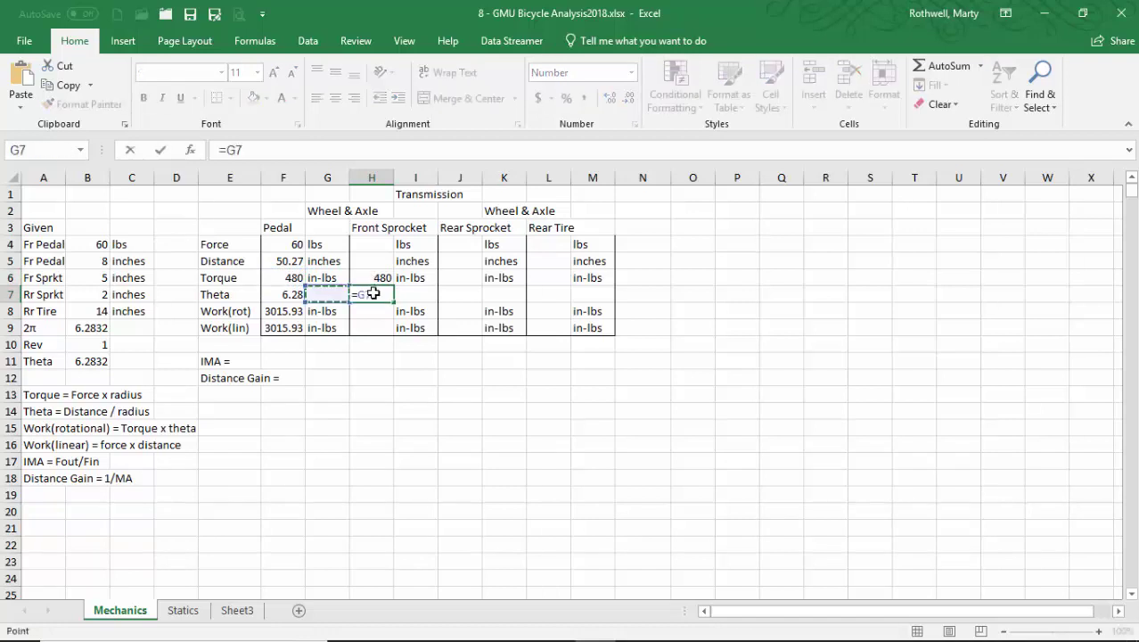
key(Return)
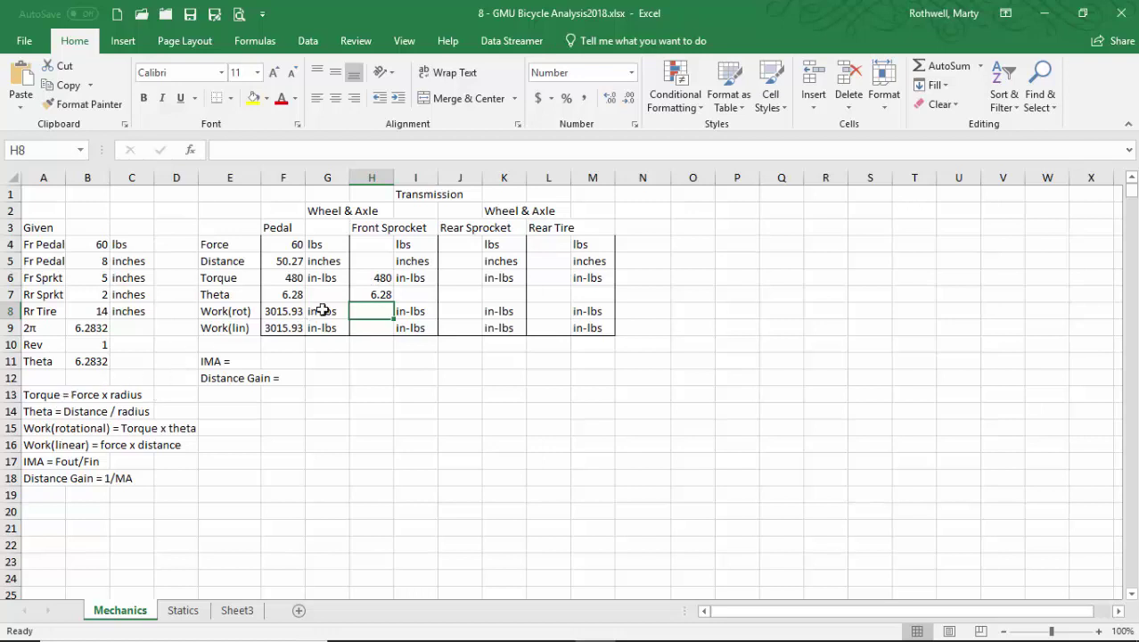
Calculate the Front Sprocket distance in H5 as theta times sprocket radius with =H7*B6.
click(378, 261)
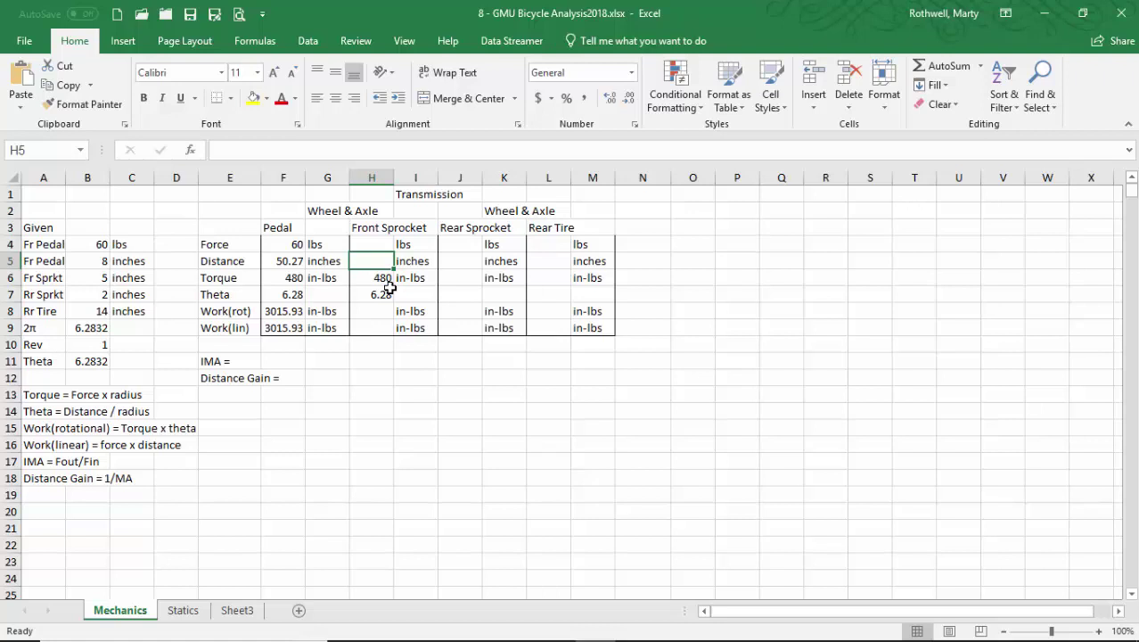
text(=)
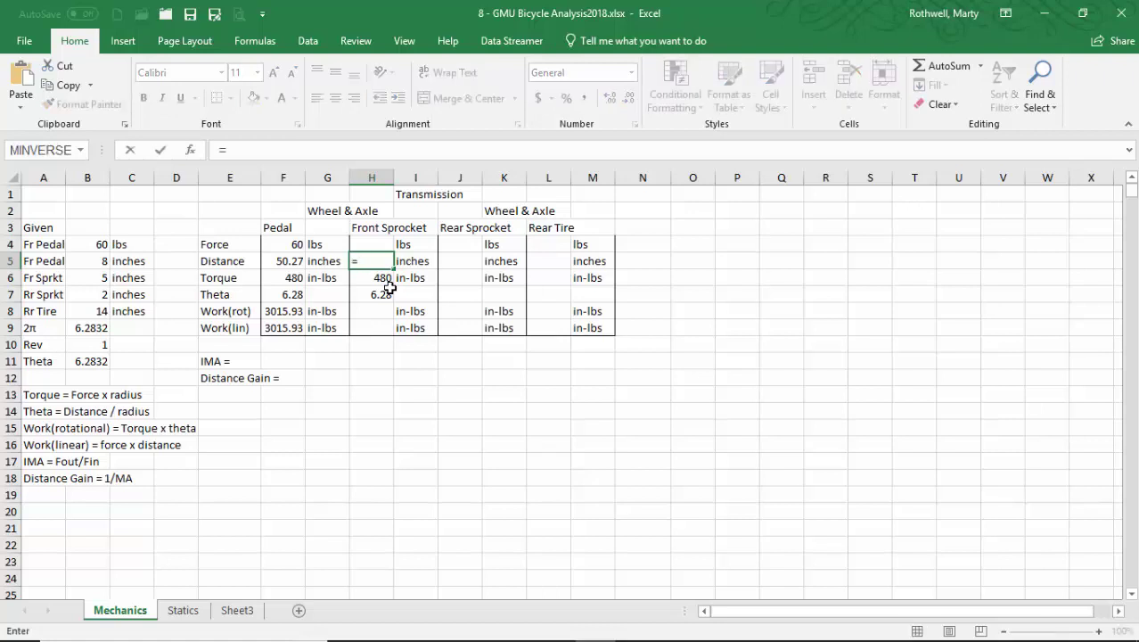
click(389, 288)
text(*)
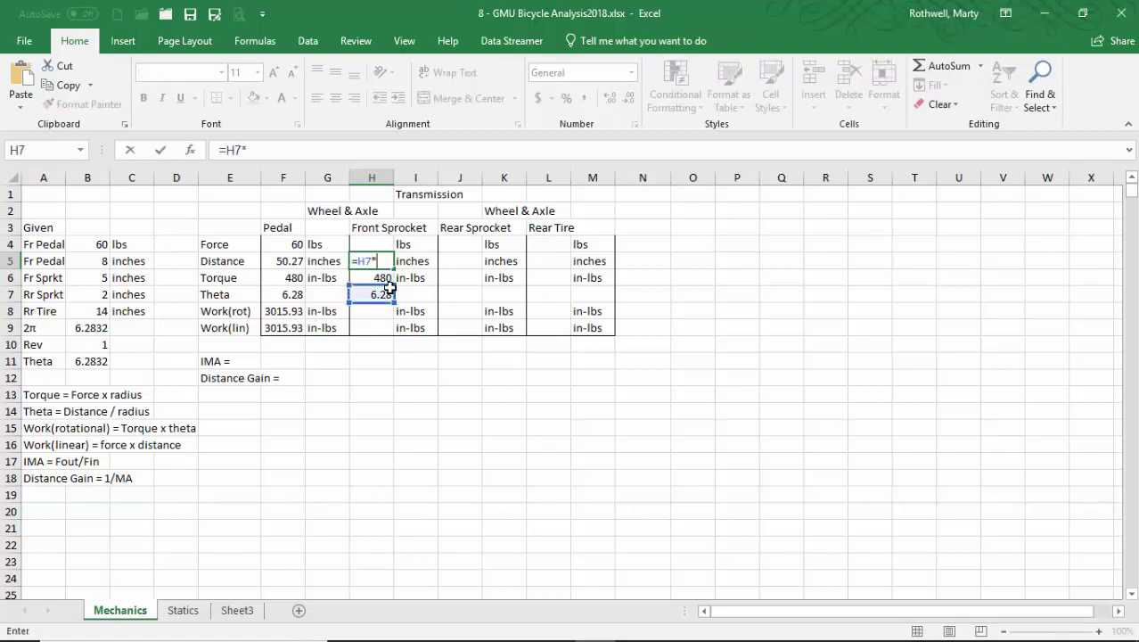
click(100, 280)
key(Return)
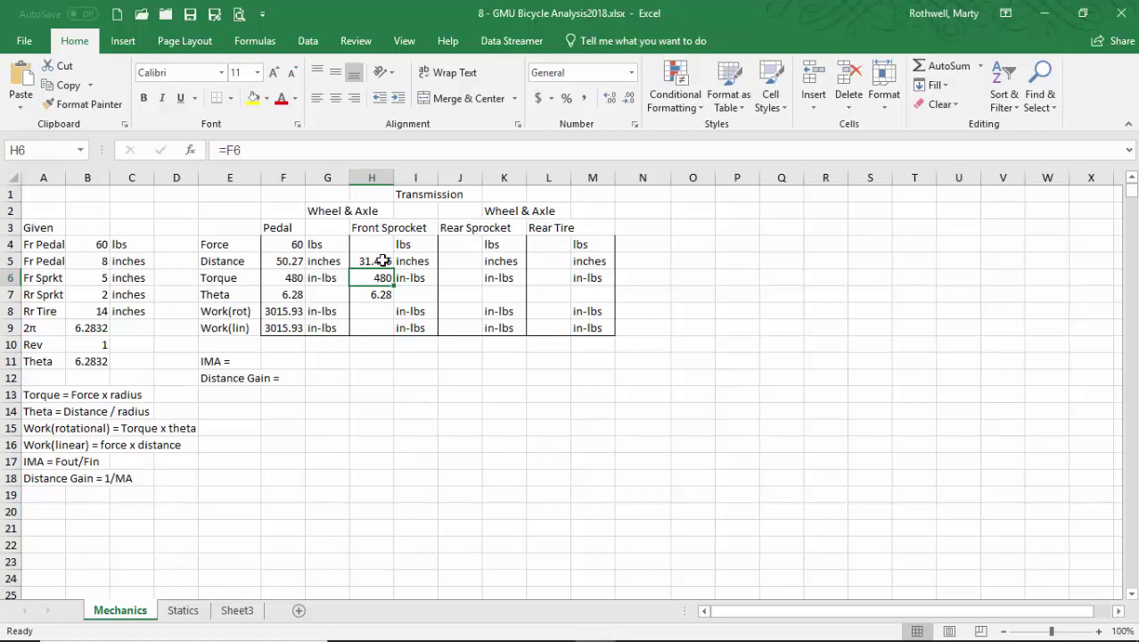
Calculate the Front Sprocket force in H4 as torque divided by sprocket radius with =H6/B6.
key(Up)
key(Up)
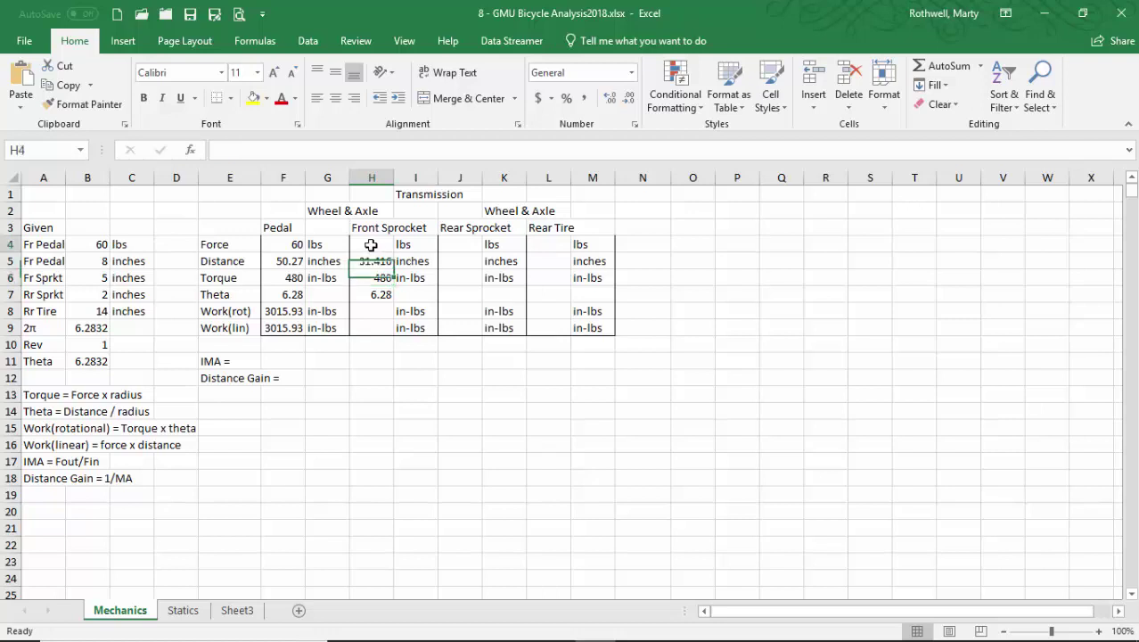
text(=)
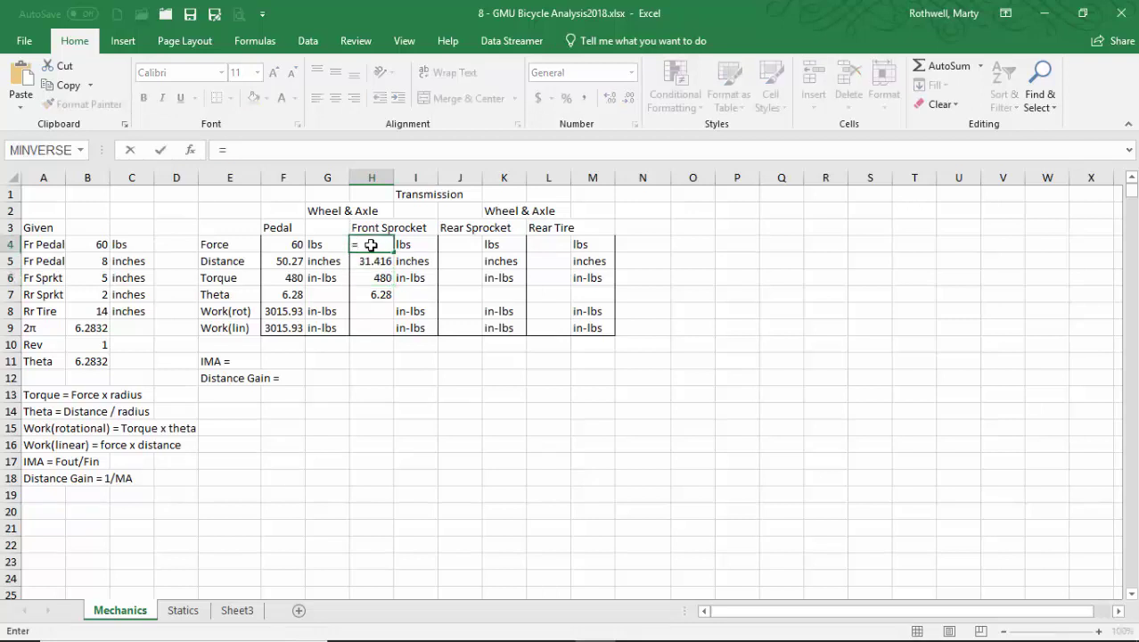
key(Down)
key(Down)
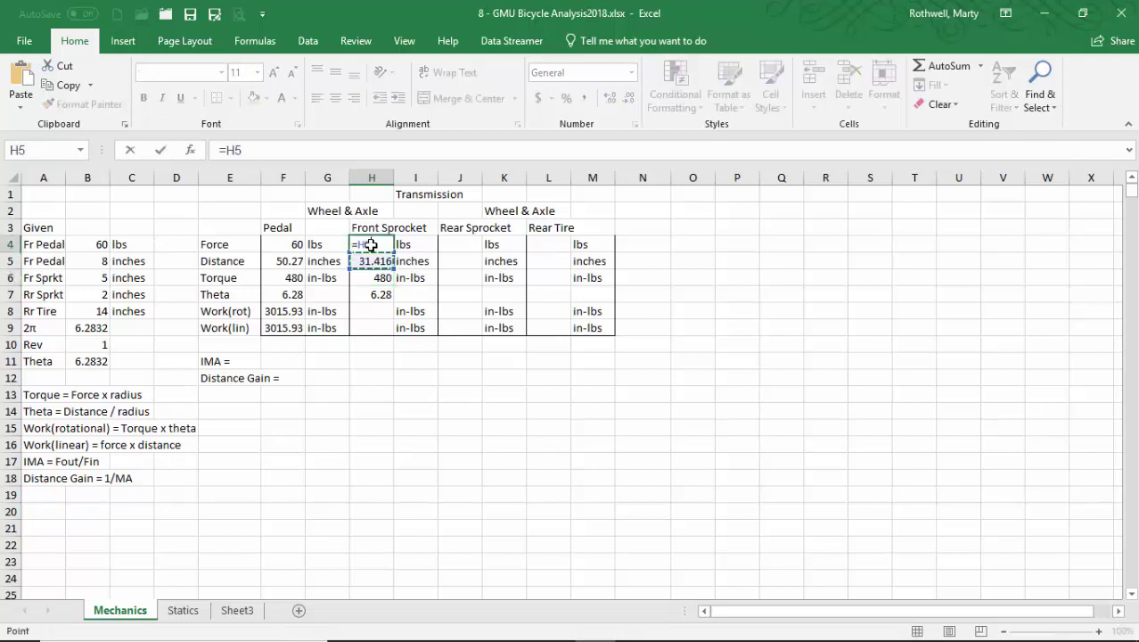
text(/)
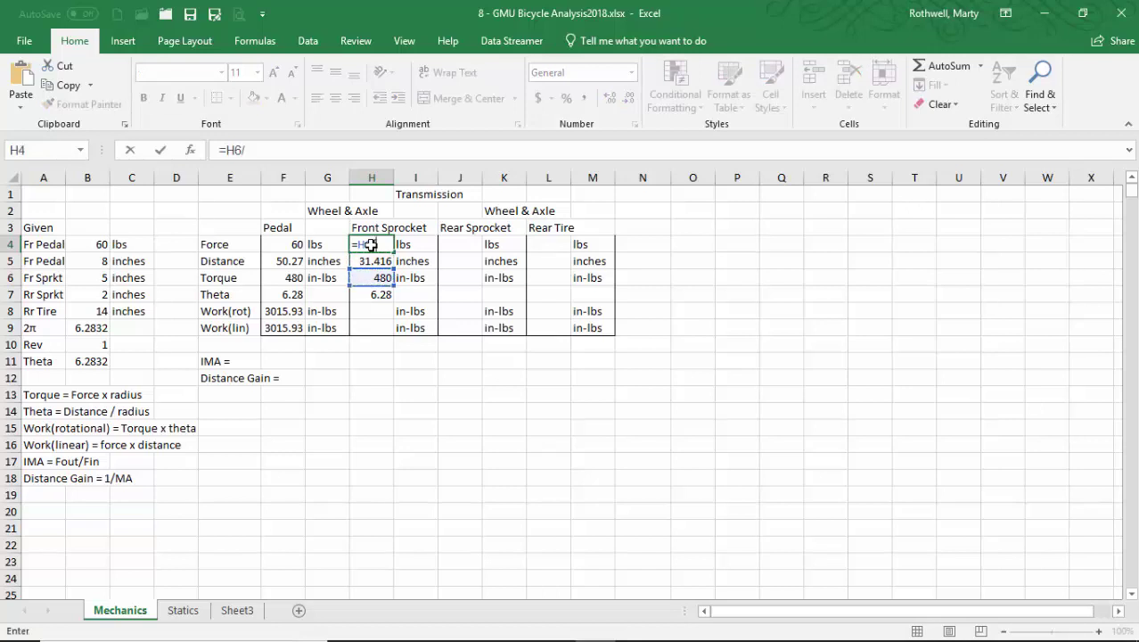
click(98, 279)
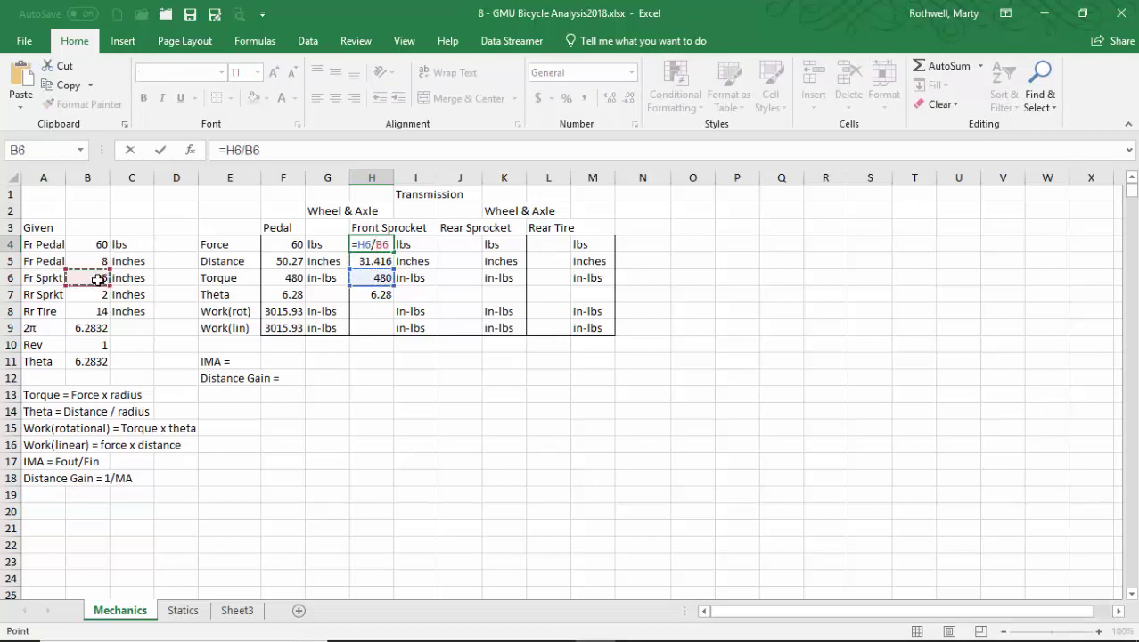
key(Return)
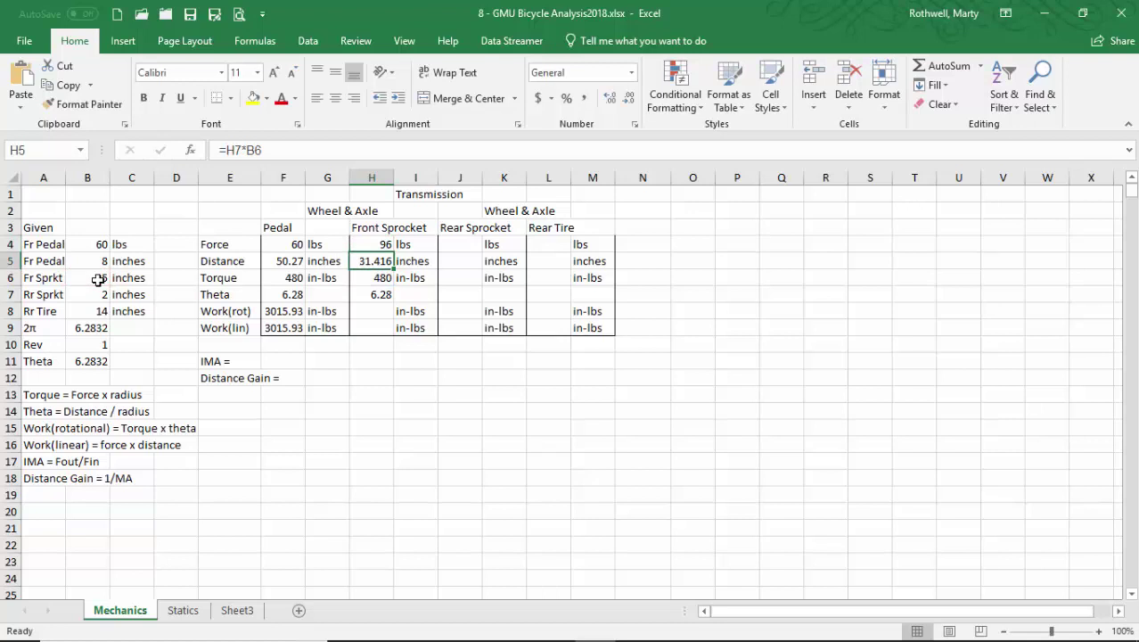
click(376, 244)
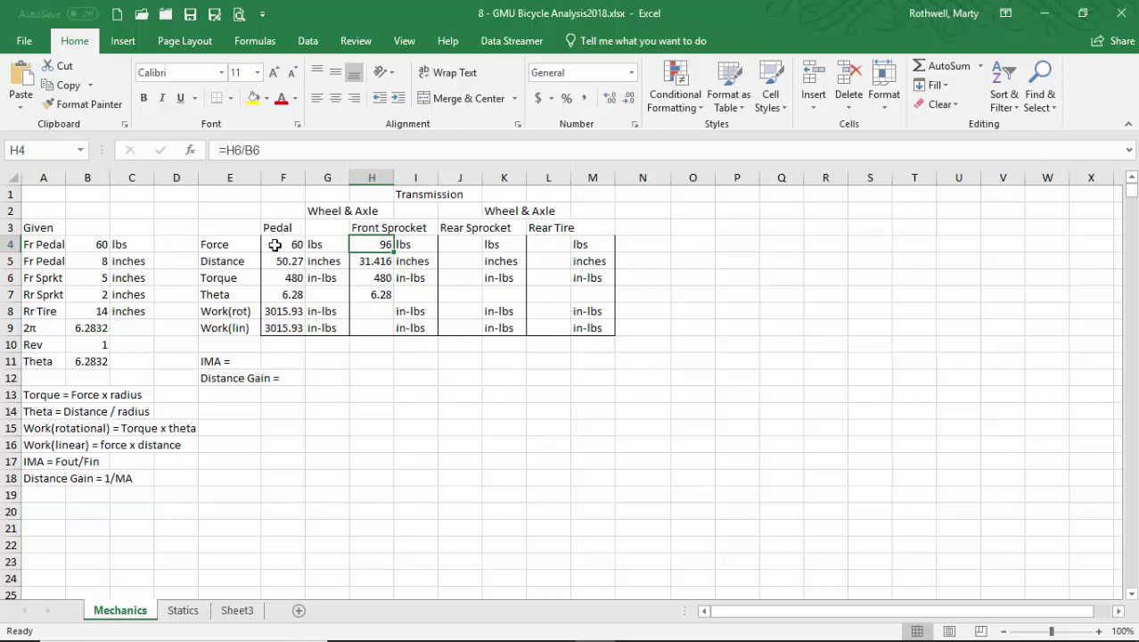
click(384, 262)
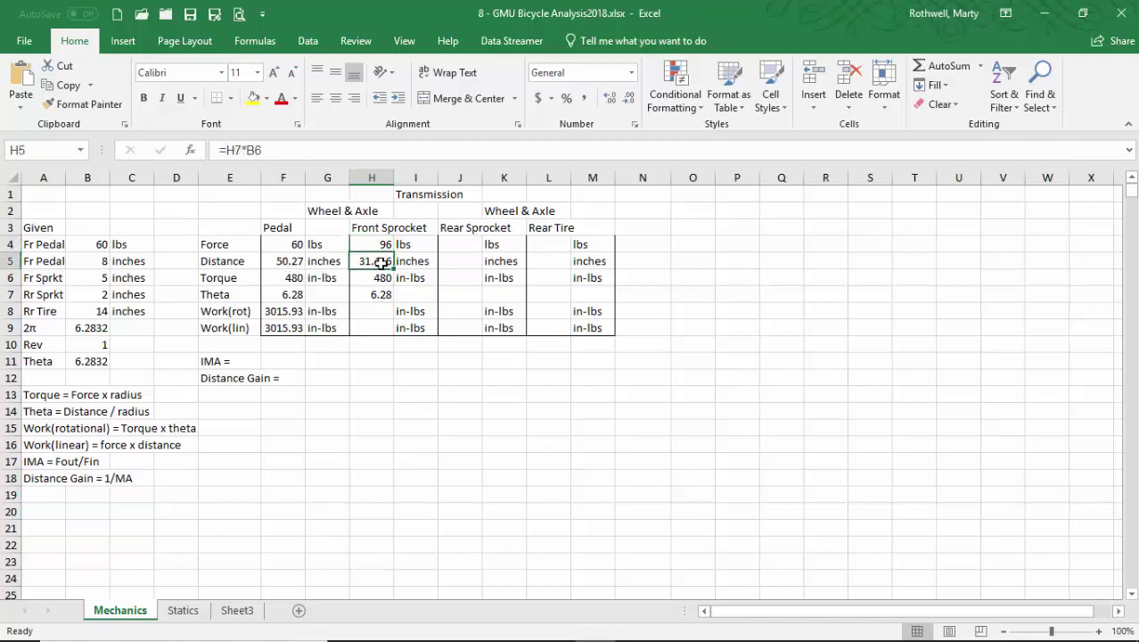
Shade the Pedal and Front Sprocket torque and theta cells F6:I7 with a grey fill, using the automatic font colour.
click(282, 277)
drag(282, 277, 403, 289)
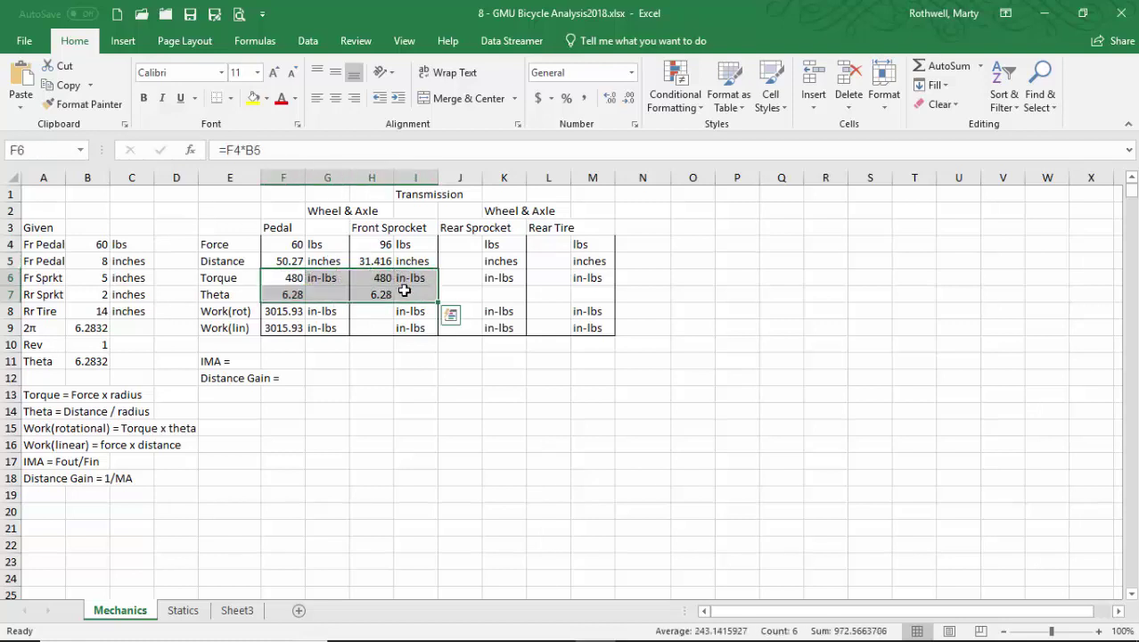
click(296, 98)
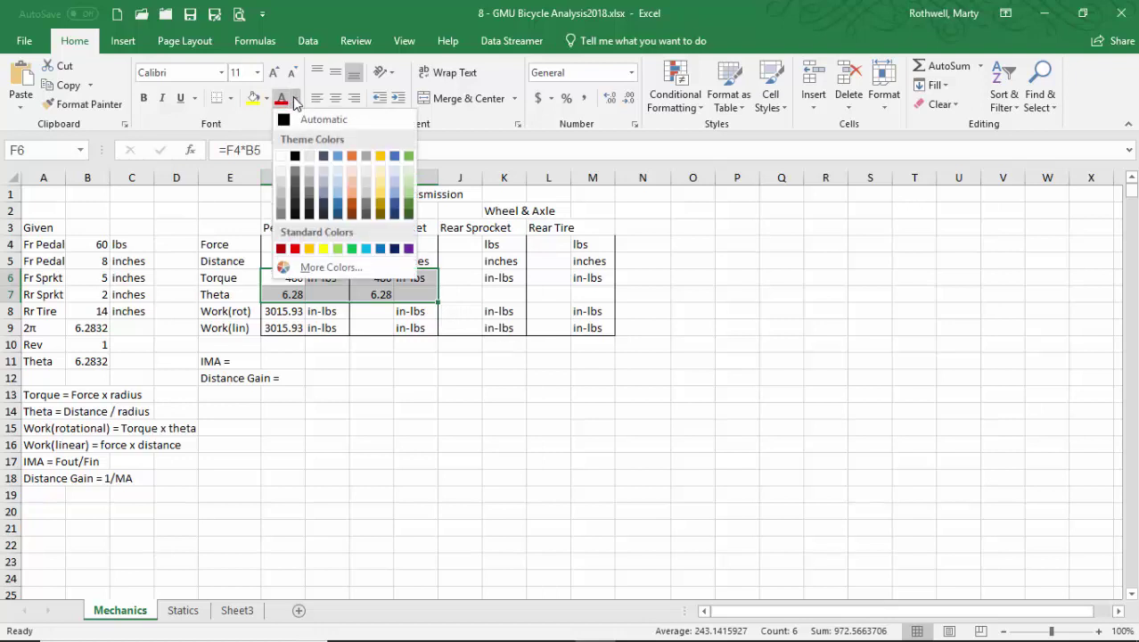
click(323, 179)
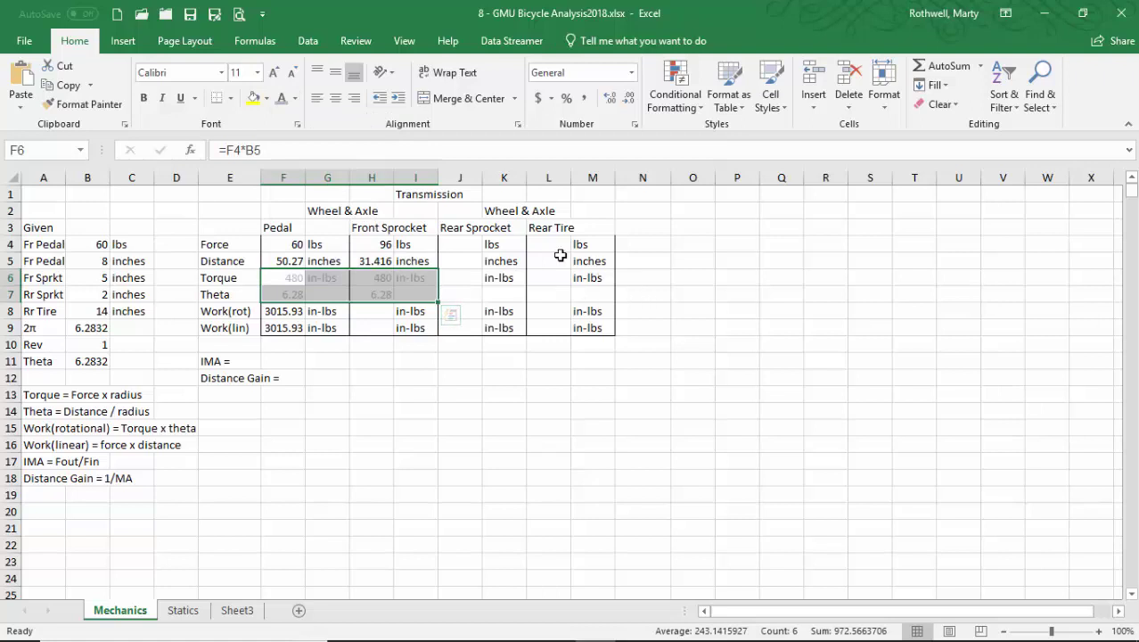
click(296, 100)
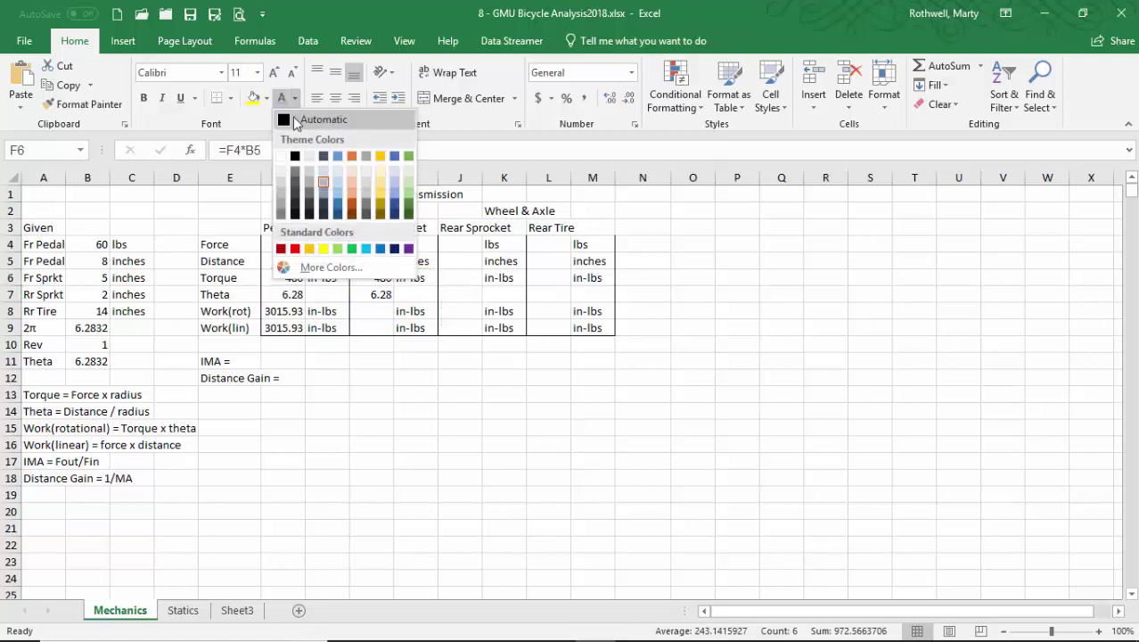
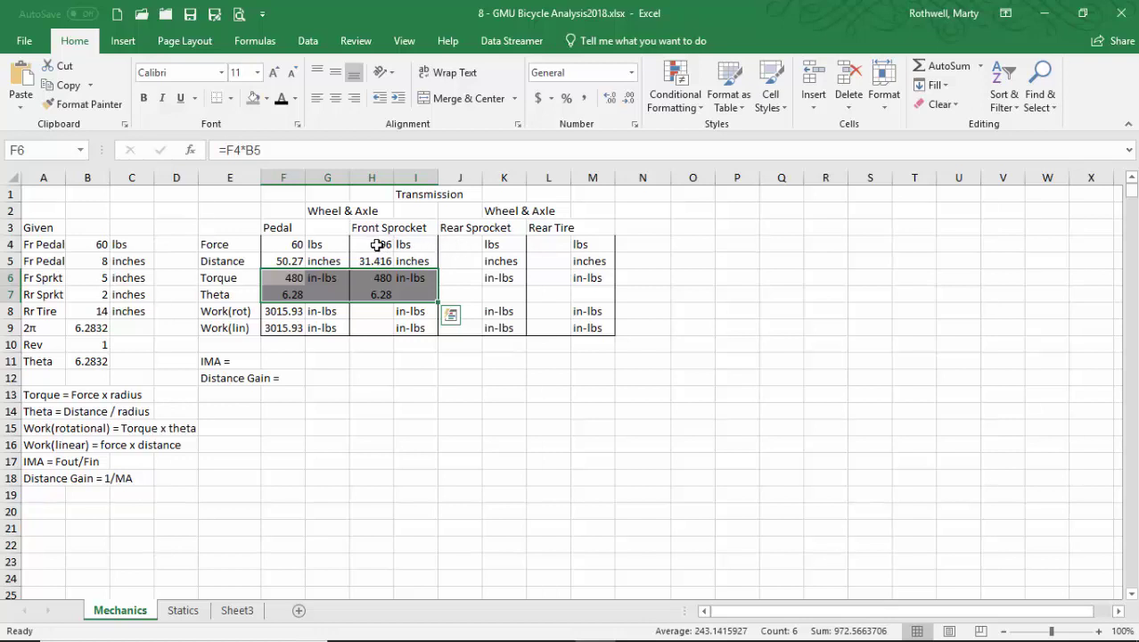
Link the Rear Sprocket force and distance to the Front Sprocket values, with =H4 in J4 and =H5 in J5.
click(460, 249)
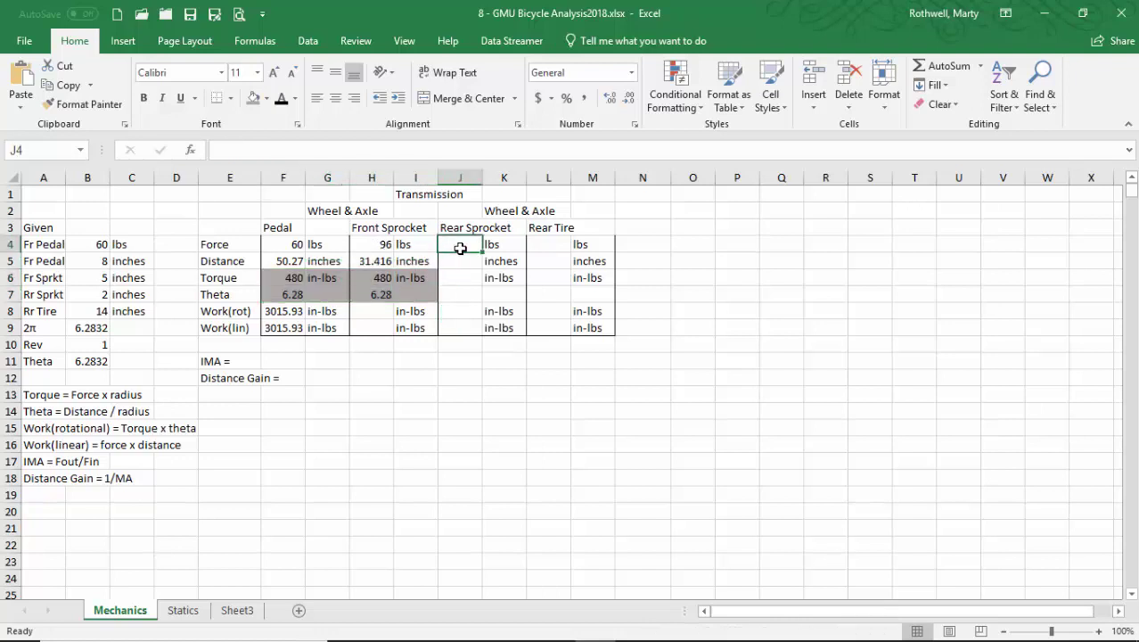
text(=)
key(Left)
key(Left)
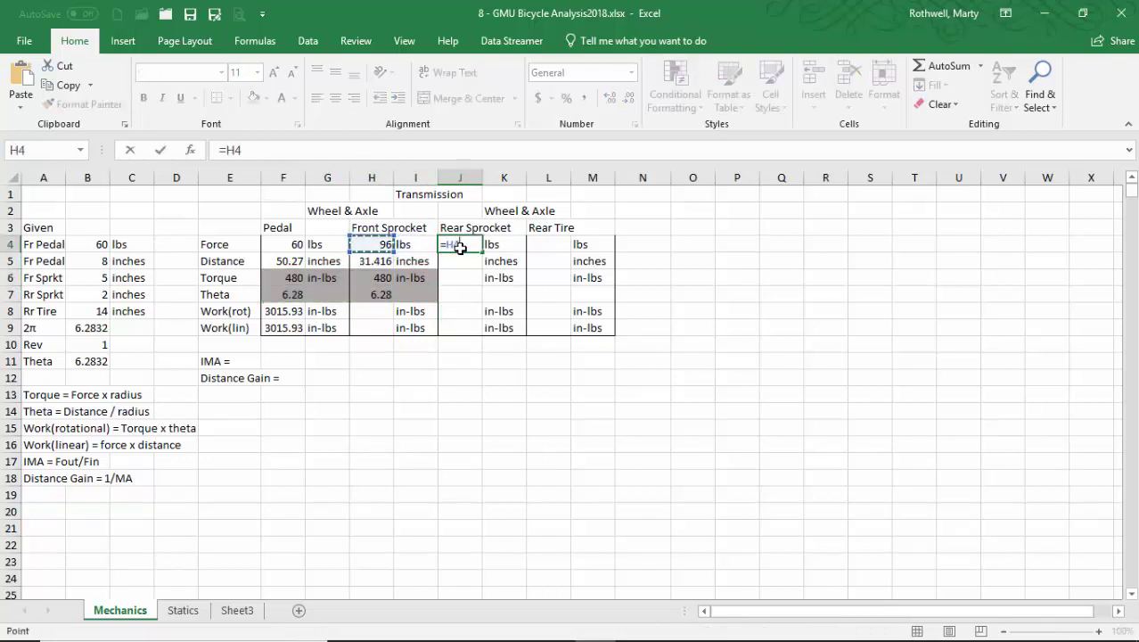
key(Return)
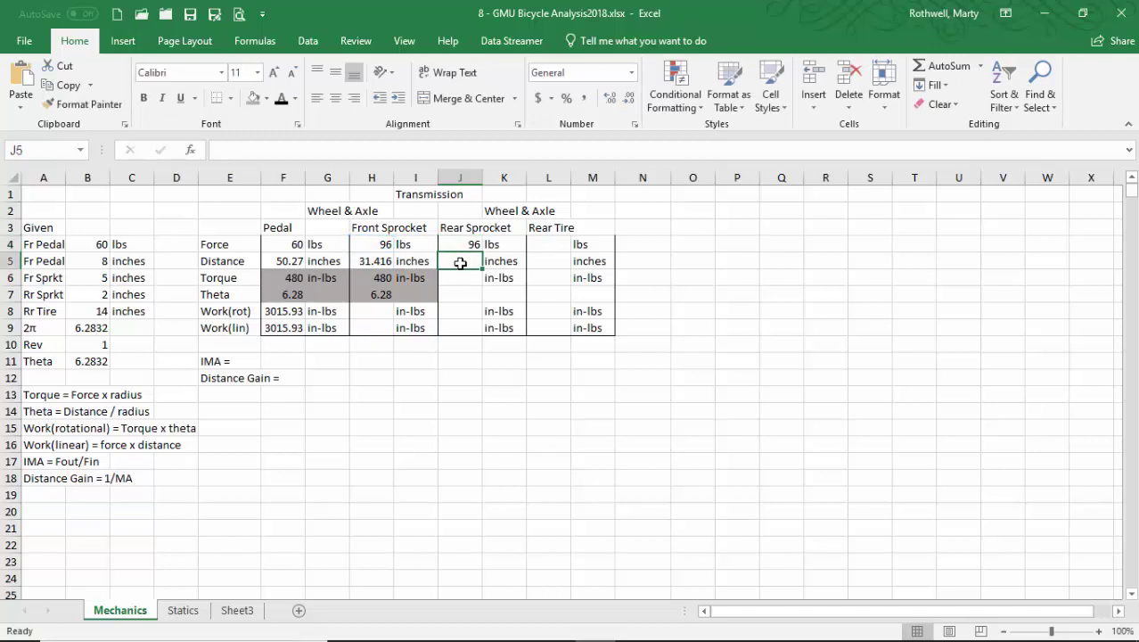
text(=)
key(Left)
key(Left)
key(Return)
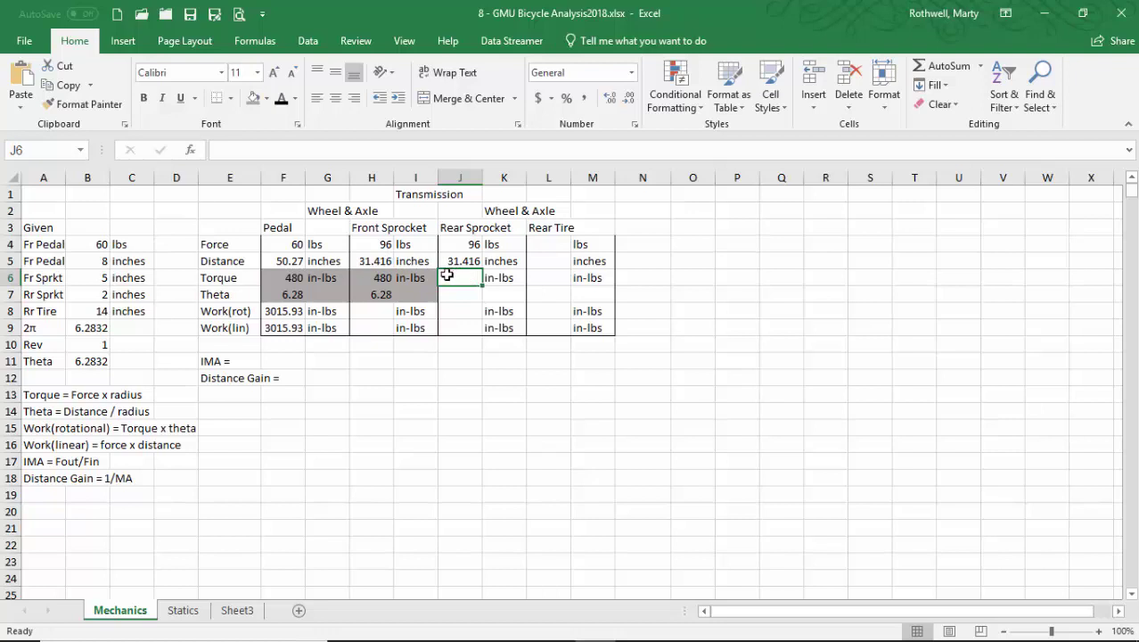
Shade the Front and Rear Sprocket force and distance cells H4:K5 with a light gold fill.
drag(379, 247, 484, 256)
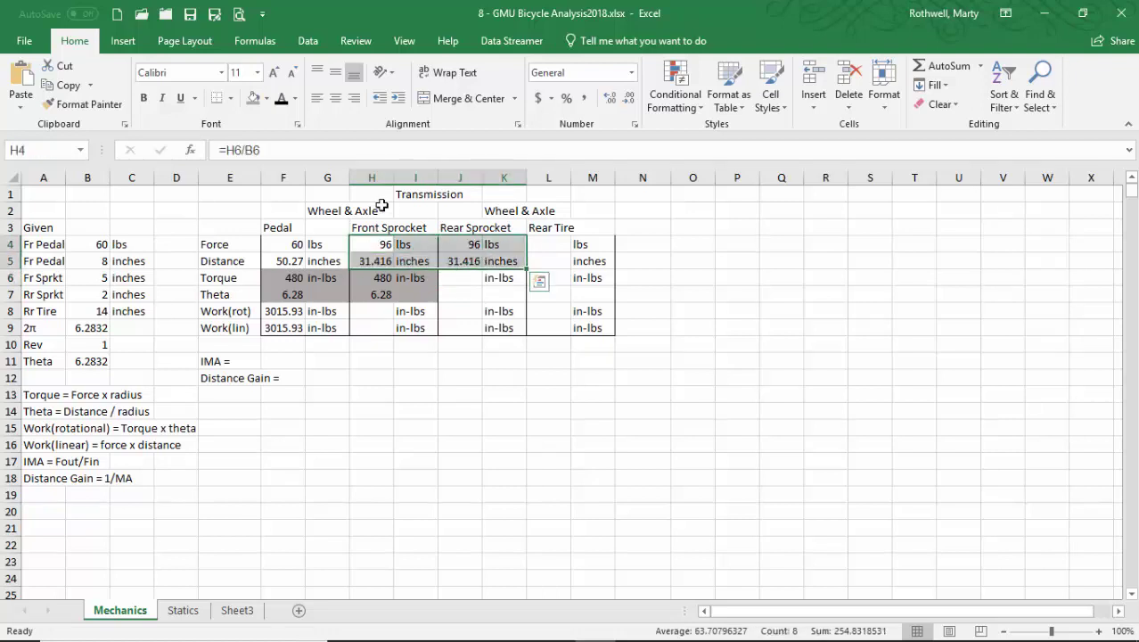
click(269, 100)
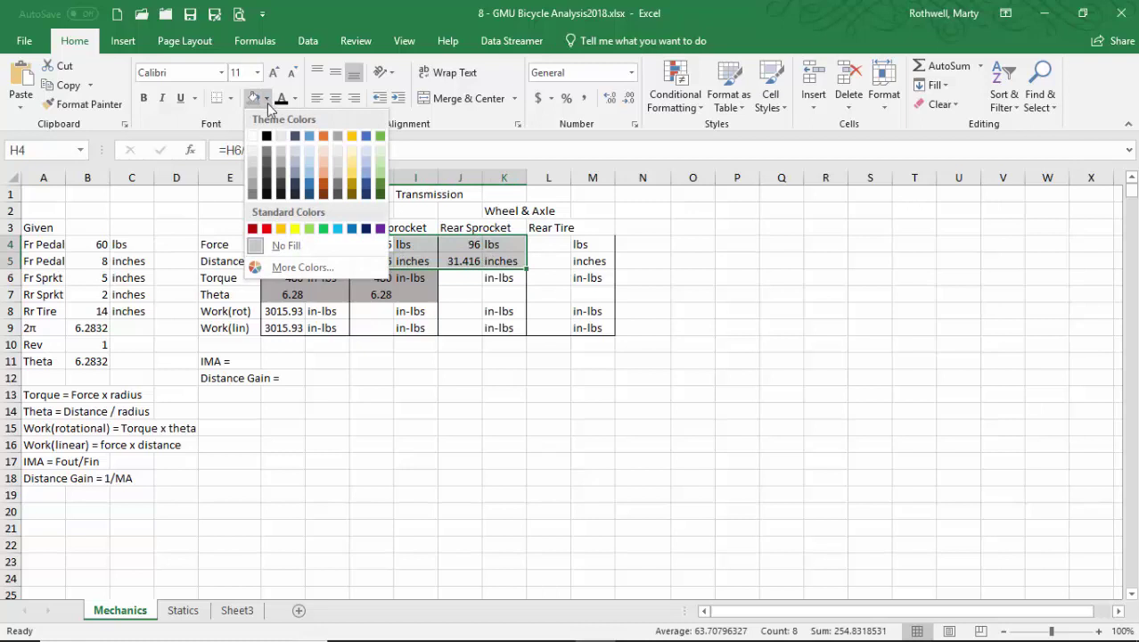
click(352, 168)
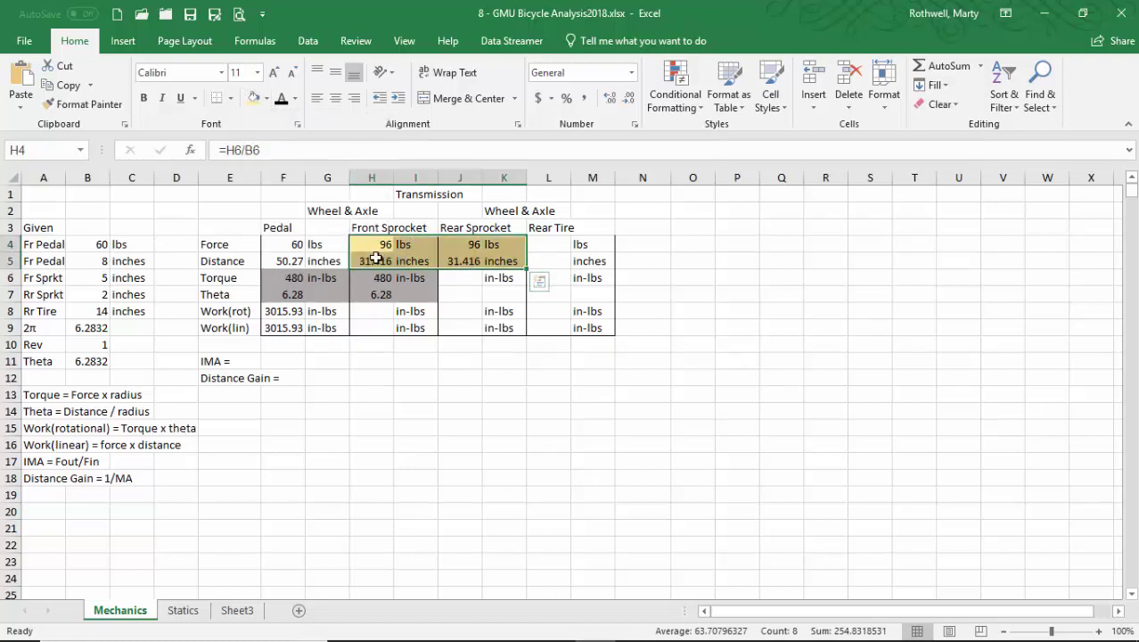
click(450, 280)
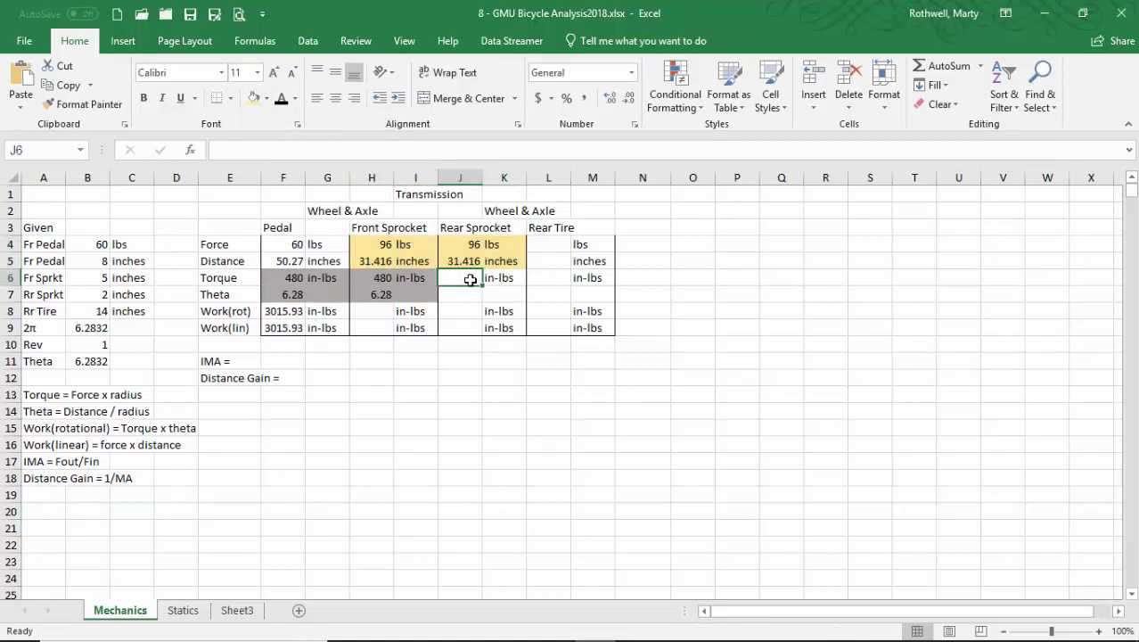
Copy the Pedal work formulas from F8:F9 into the Front Sprocket cells H8:H9 and check the references of both copies.
click(372, 317)
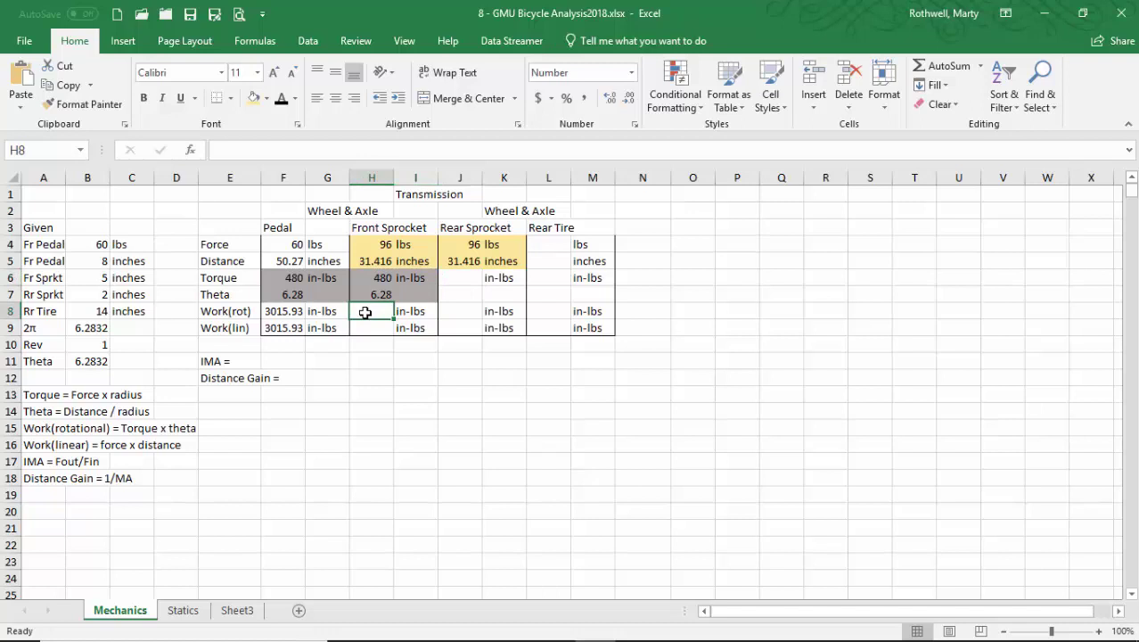
drag(285, 310, 279, 326)
key(ctrl+c)
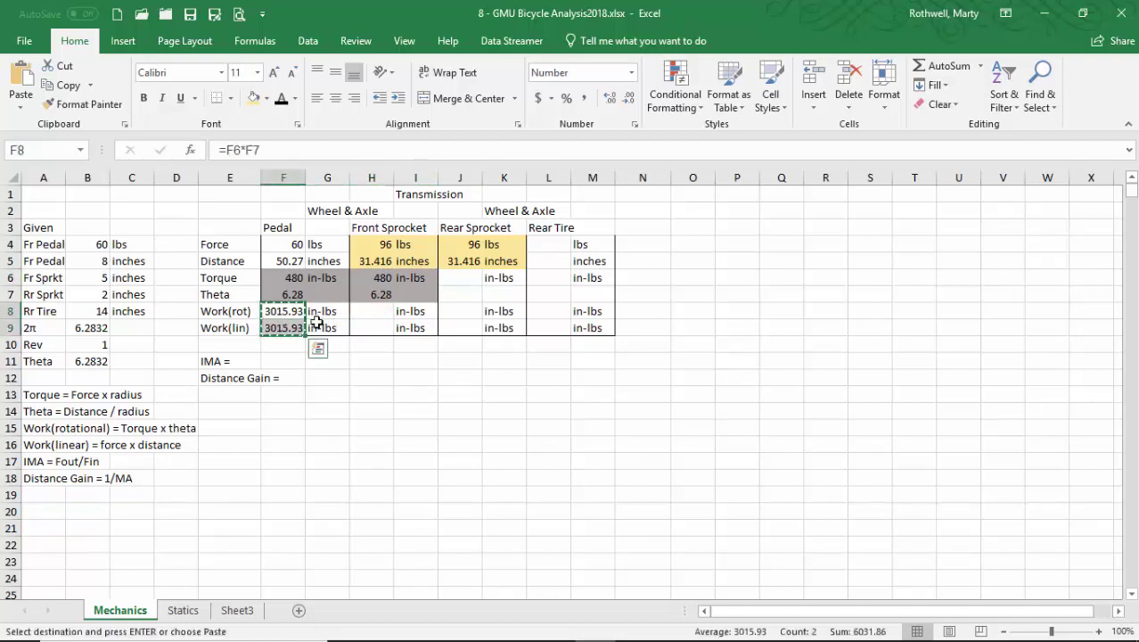
click(379, 311)
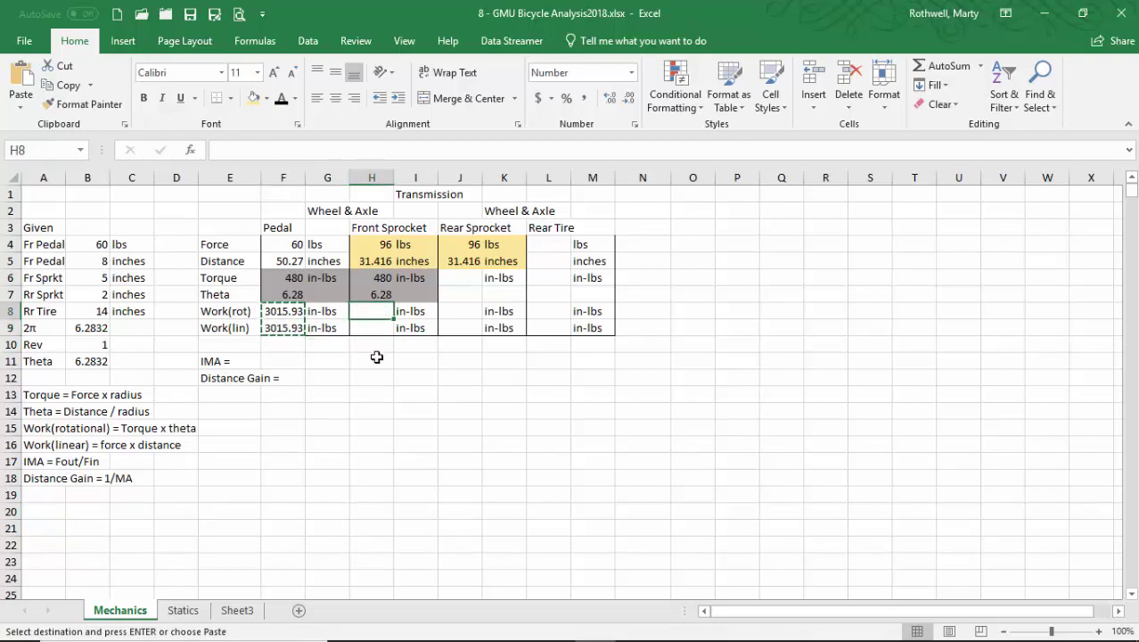
key(ctrl+v)
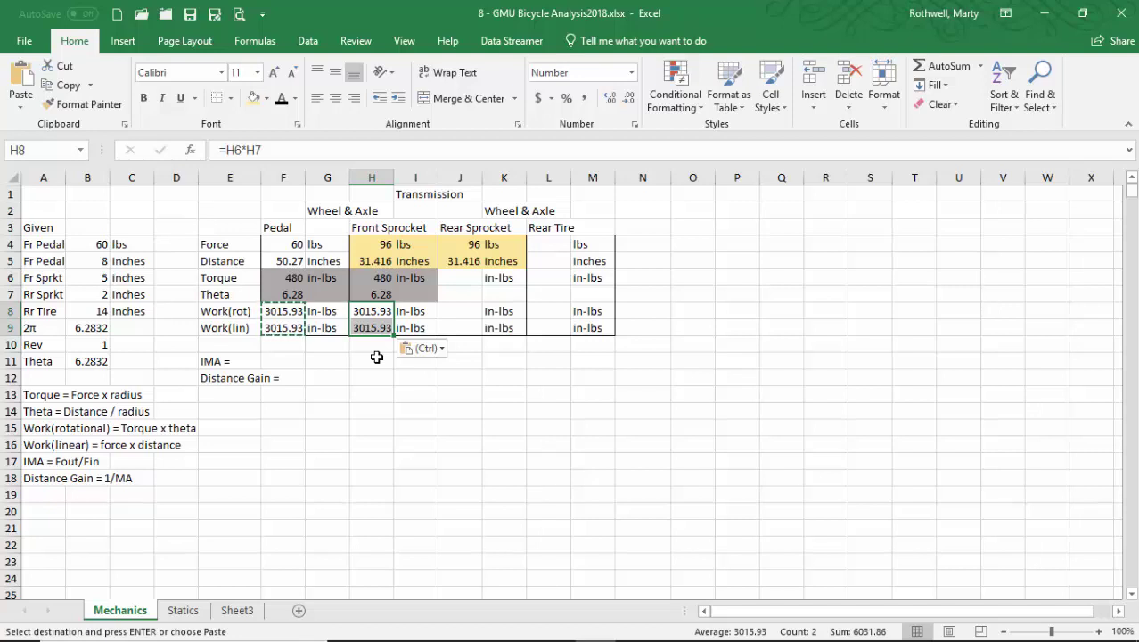
click(384, 312)
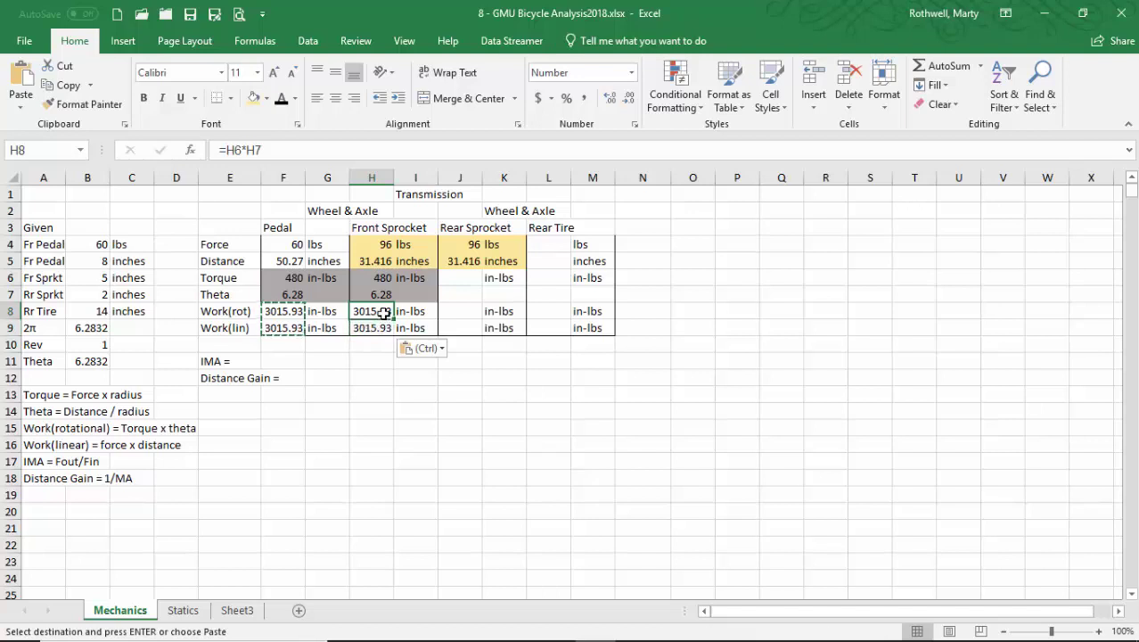
key(Escape)
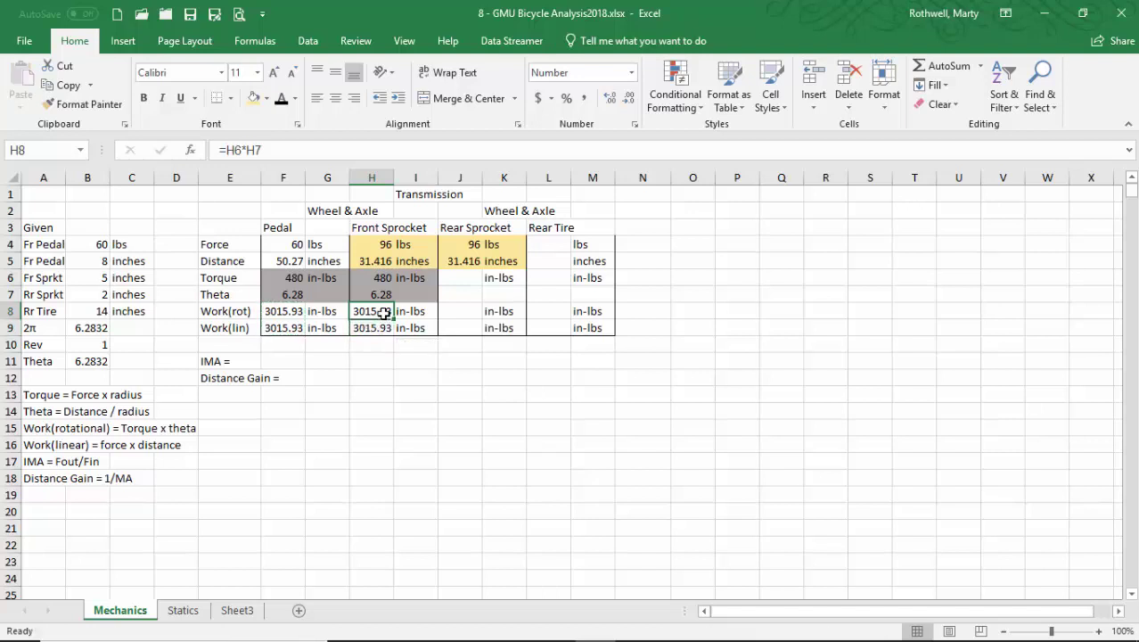
double_click(383, 312)
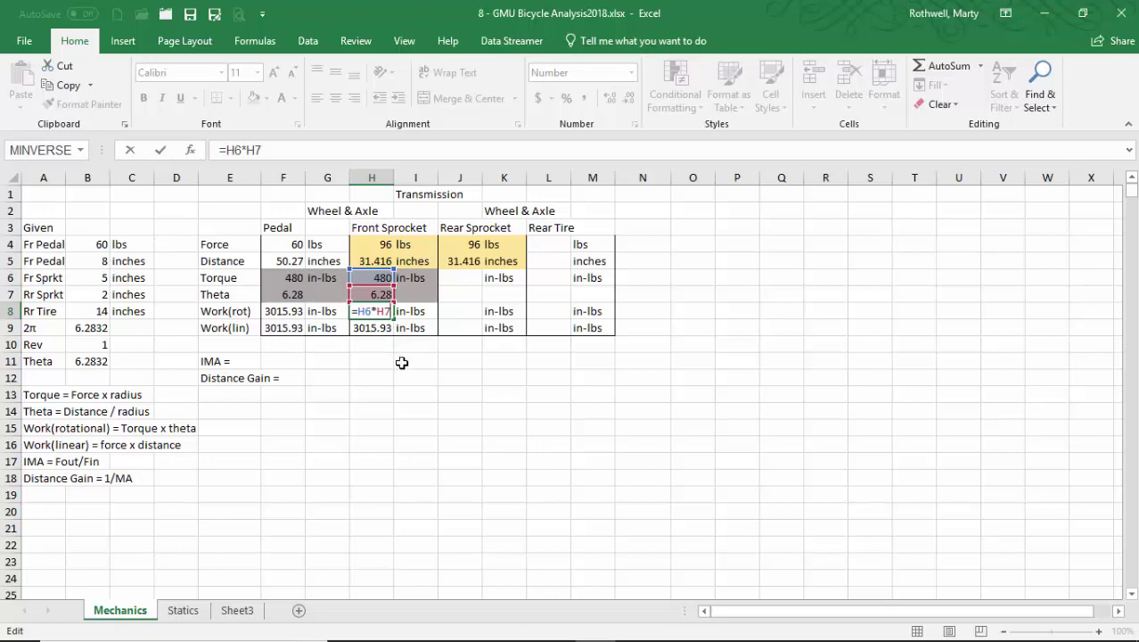
key(Return)
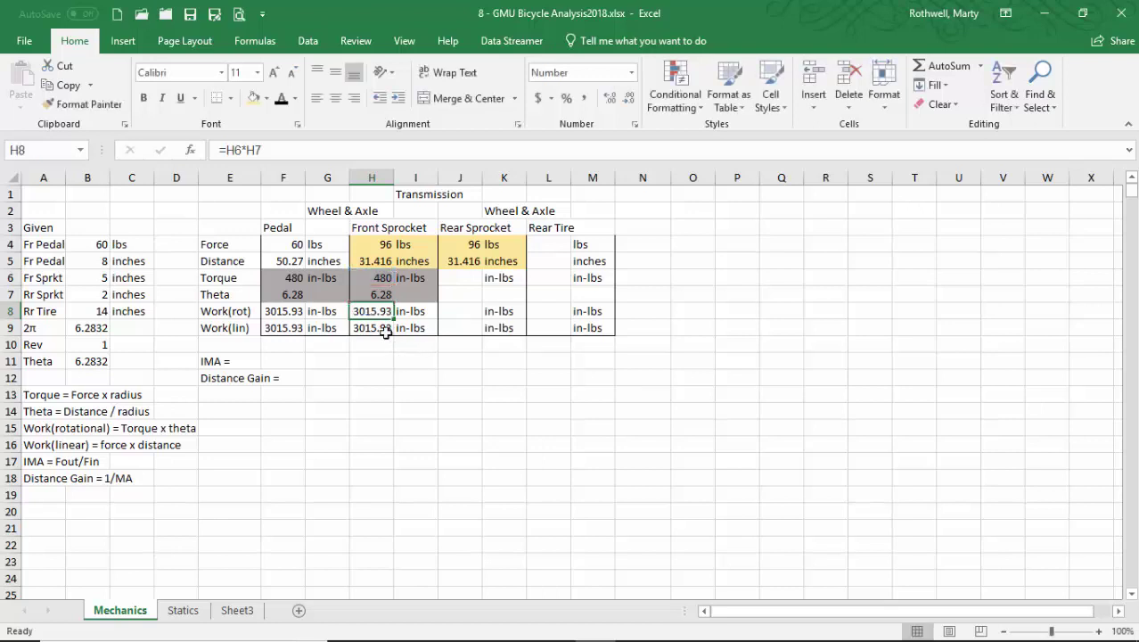
double_click(383, 329)
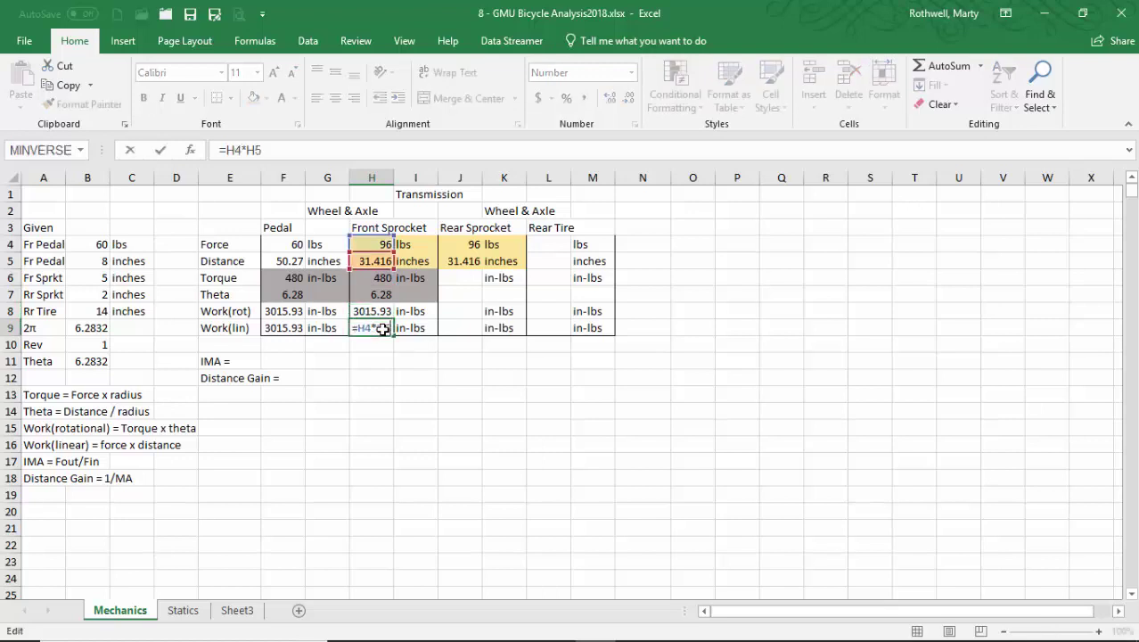
key(Escape)
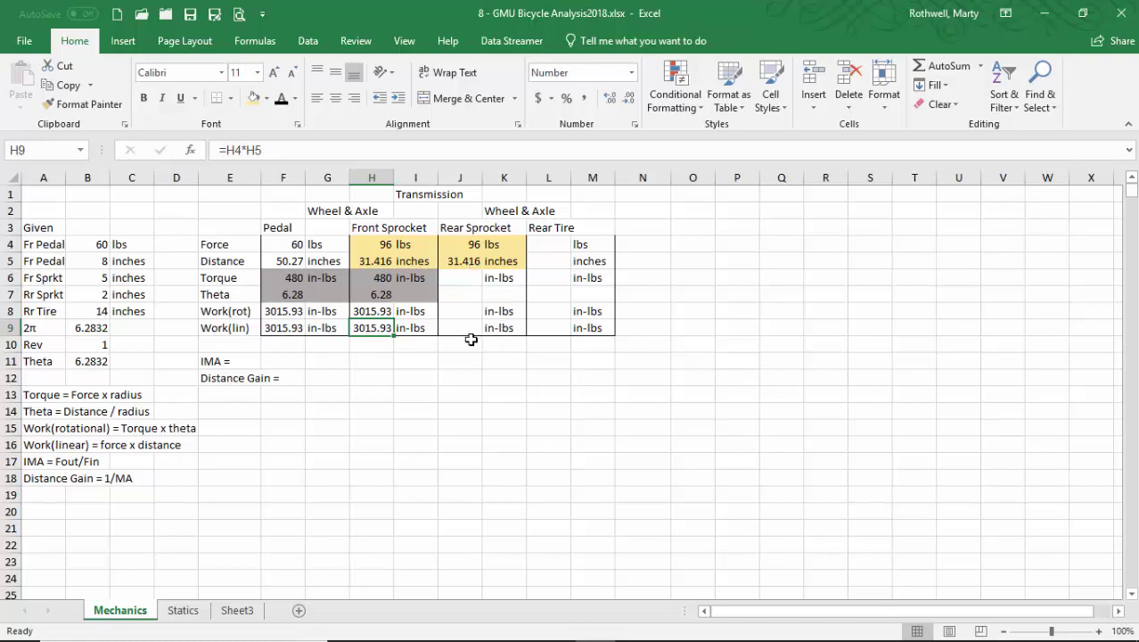
click(460, 280)
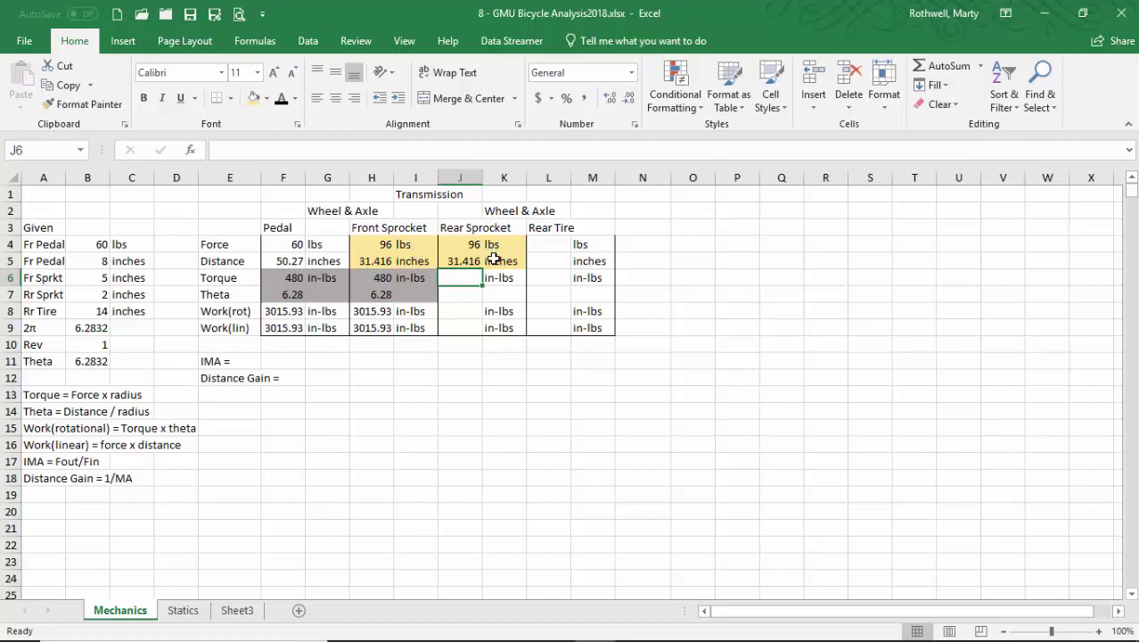
click(462, 294)
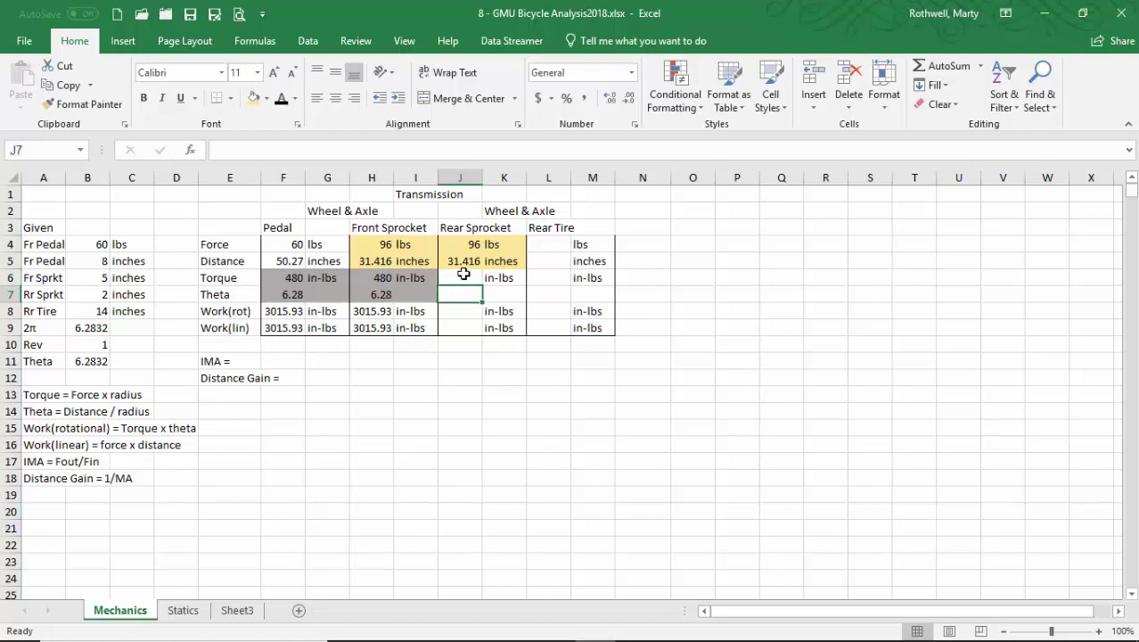
click(85, 297)
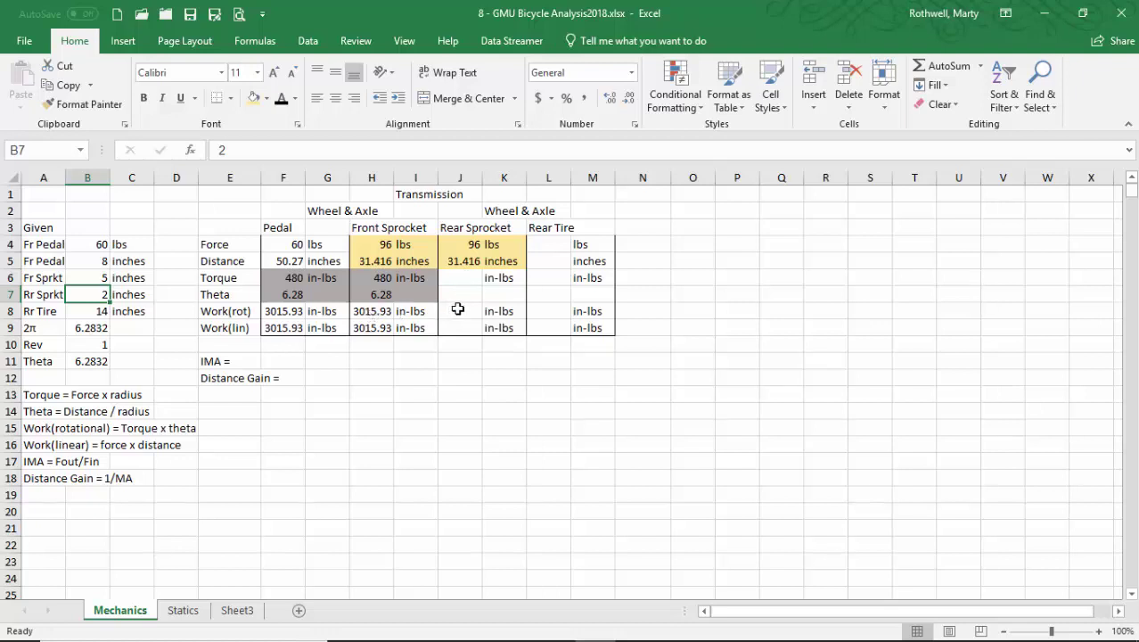
Copy the Front Sprocket work formulas from H8:H9 into the Rear Sprocket cells J8:J9.
drag(372, 311, 379, 334)
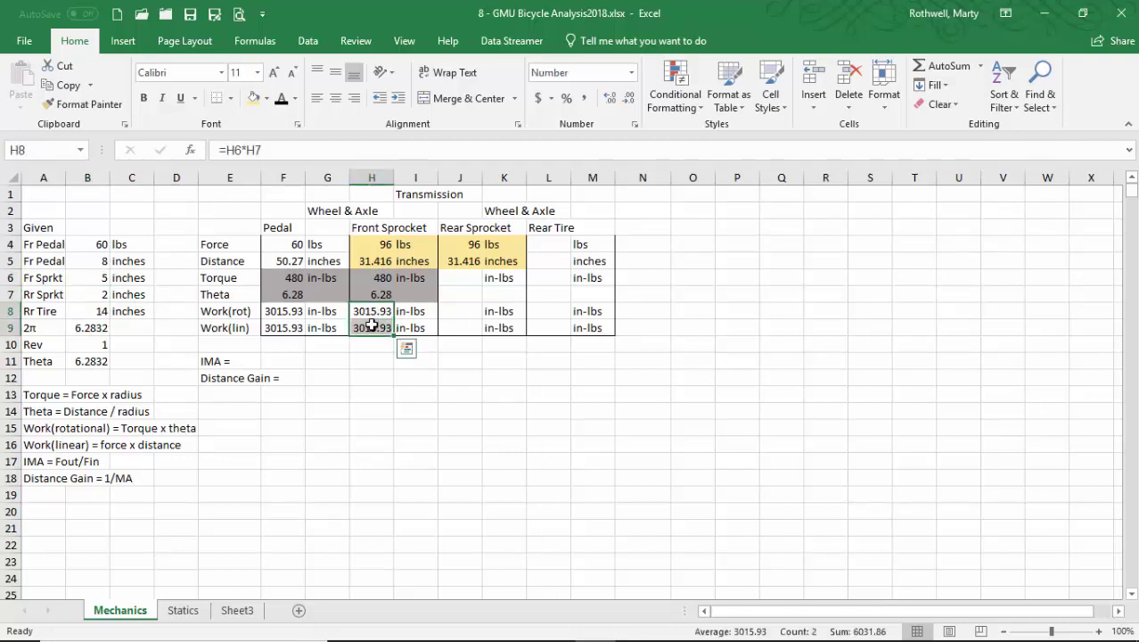
key(ctrl+c)
click(463, 311)
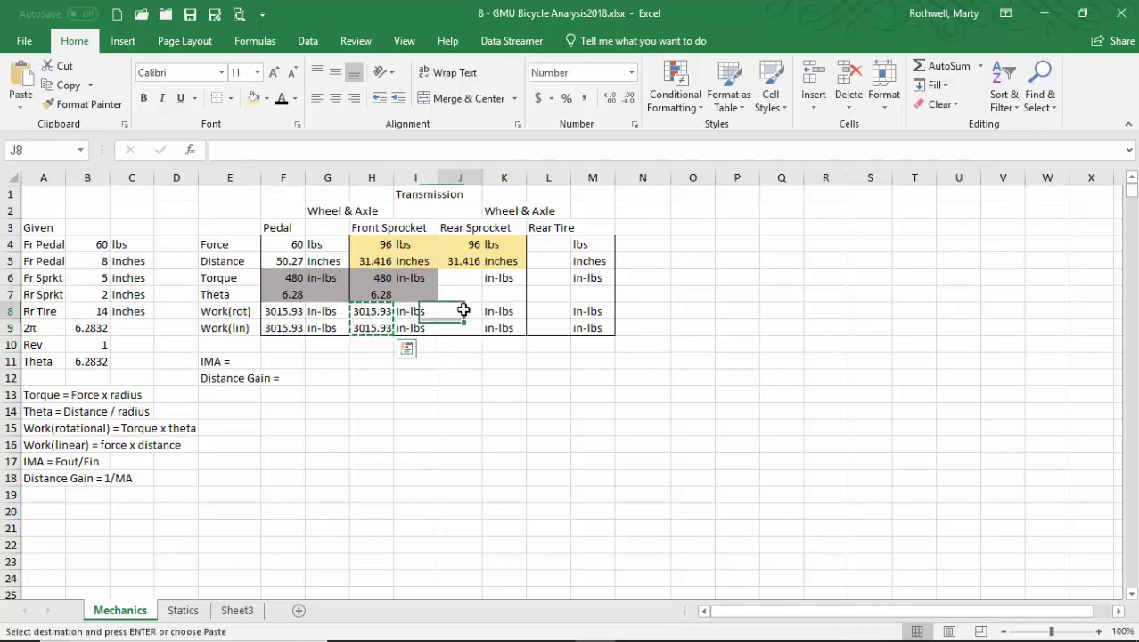
key(ctrl+v)
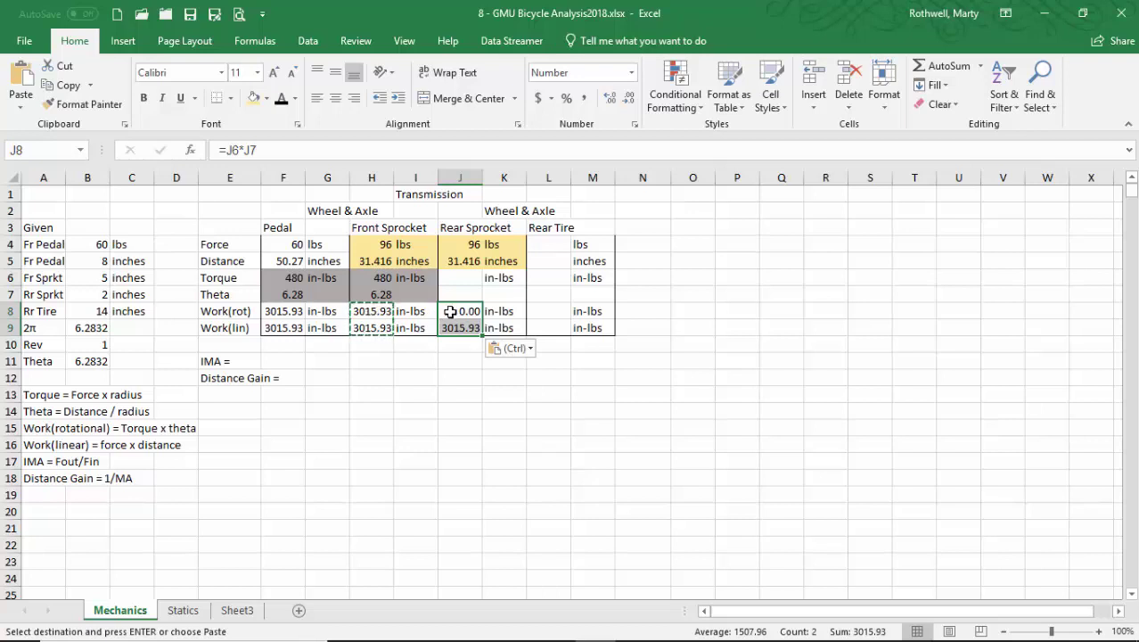
key(Escape)
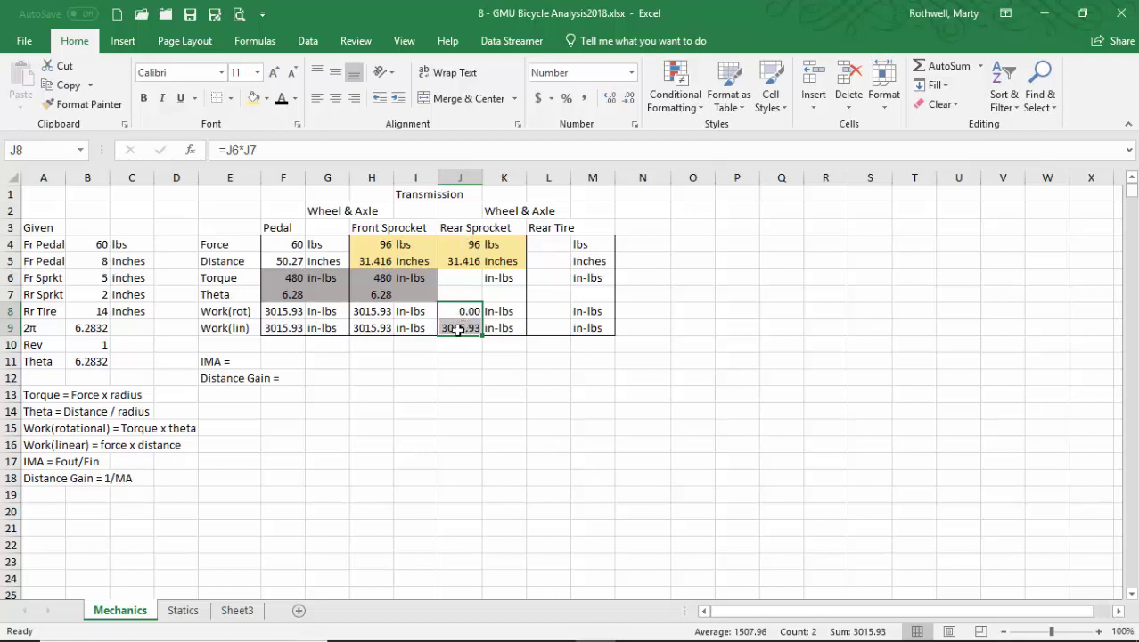
Shade the Rear Sprocket and Rear Tire torque and theta cells J6:M7 with a light blue-grey fill.
click(466, 283)
drag(466, 284, 577, 293)
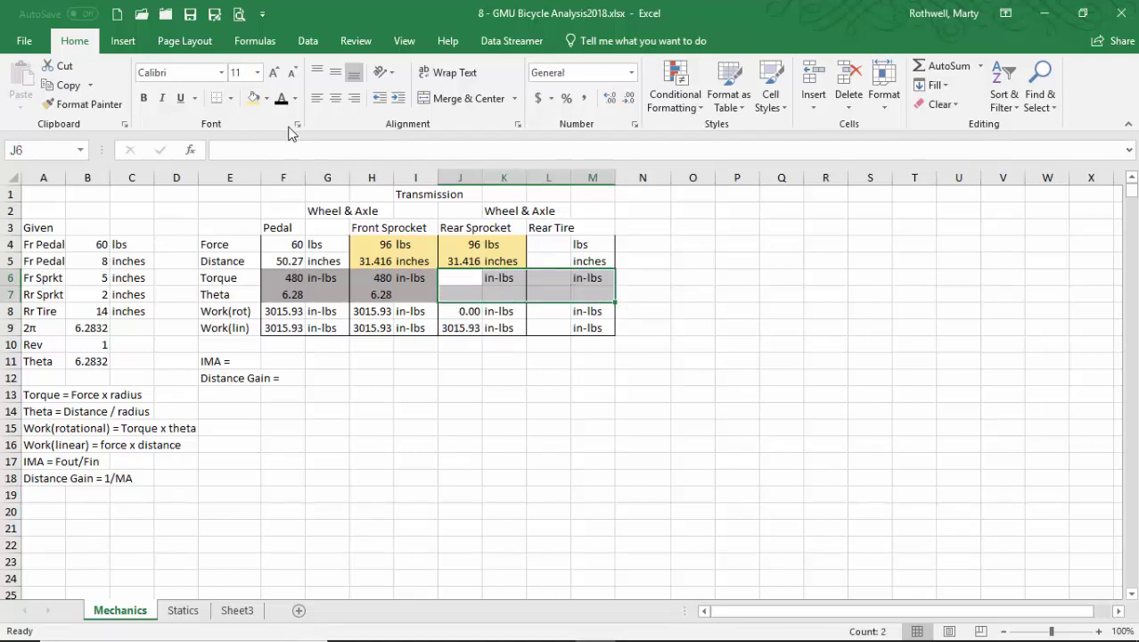
click(266, 97)
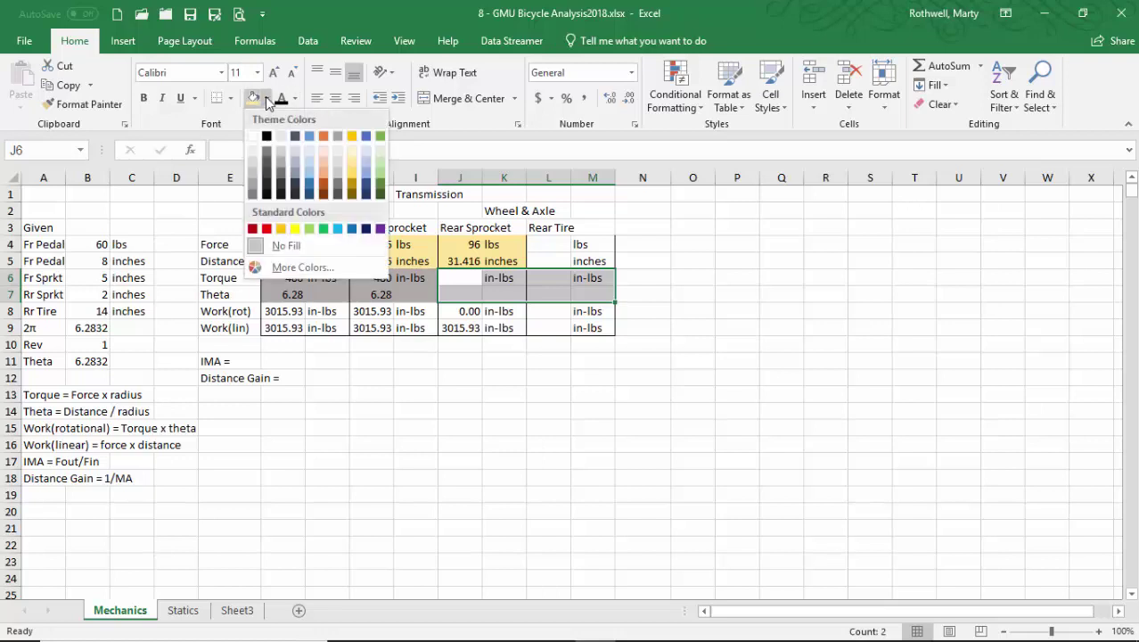
click(296, 165)
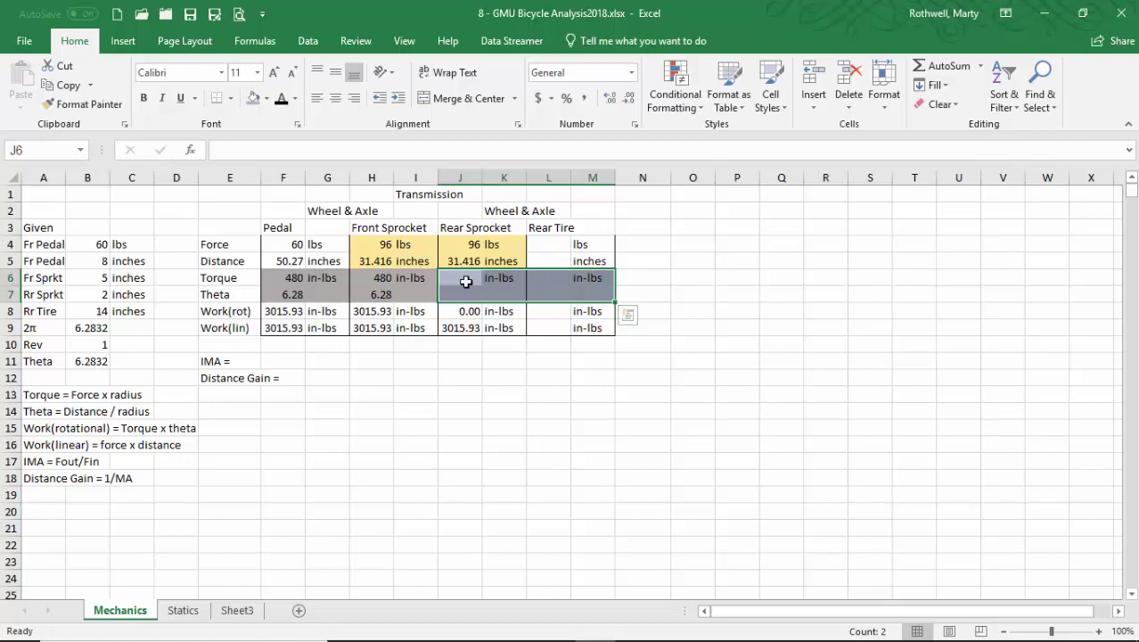
Review the empty Rear Tire force and distance cells, the IMA and Distance Gain result cells, and the Pedal force reference used for IMA.
click(551, 247)
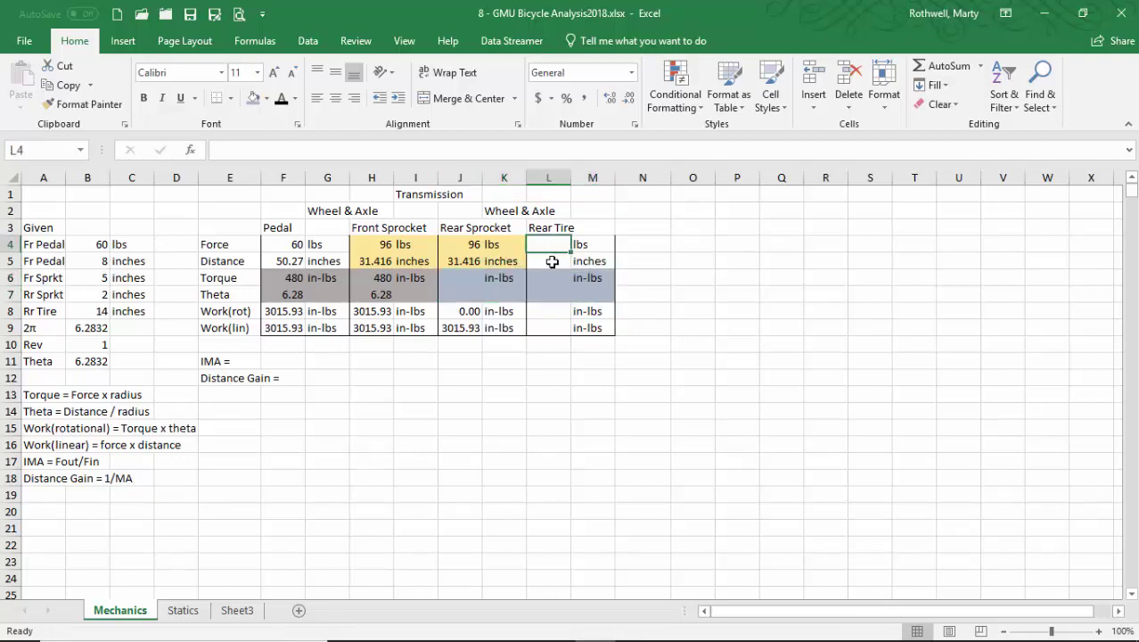
click(551, 261)
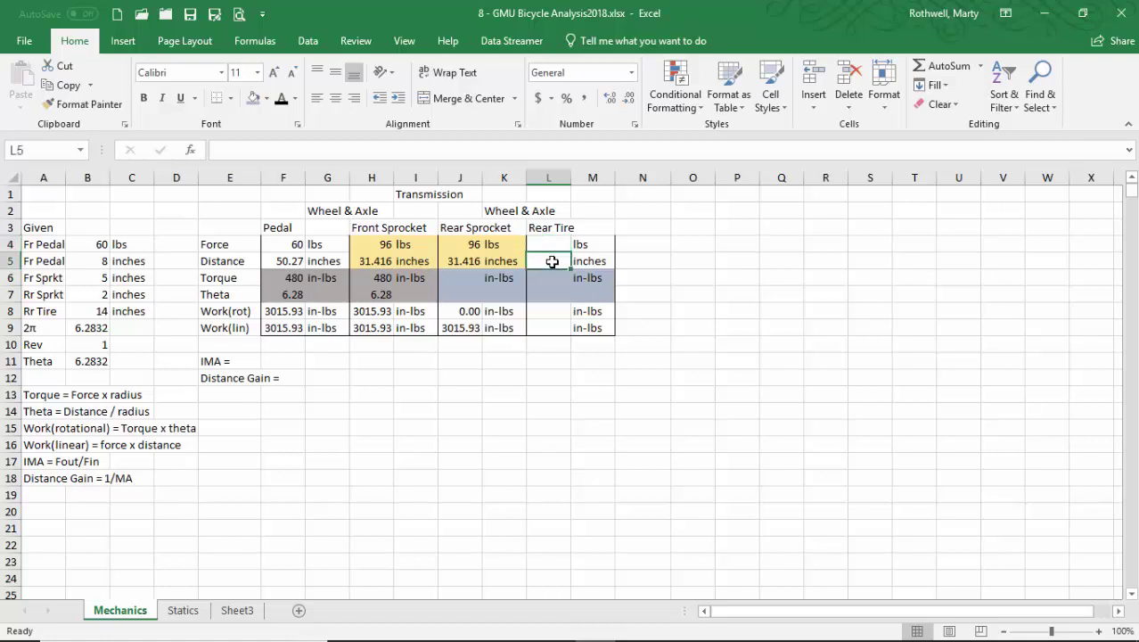
click(286, 362)
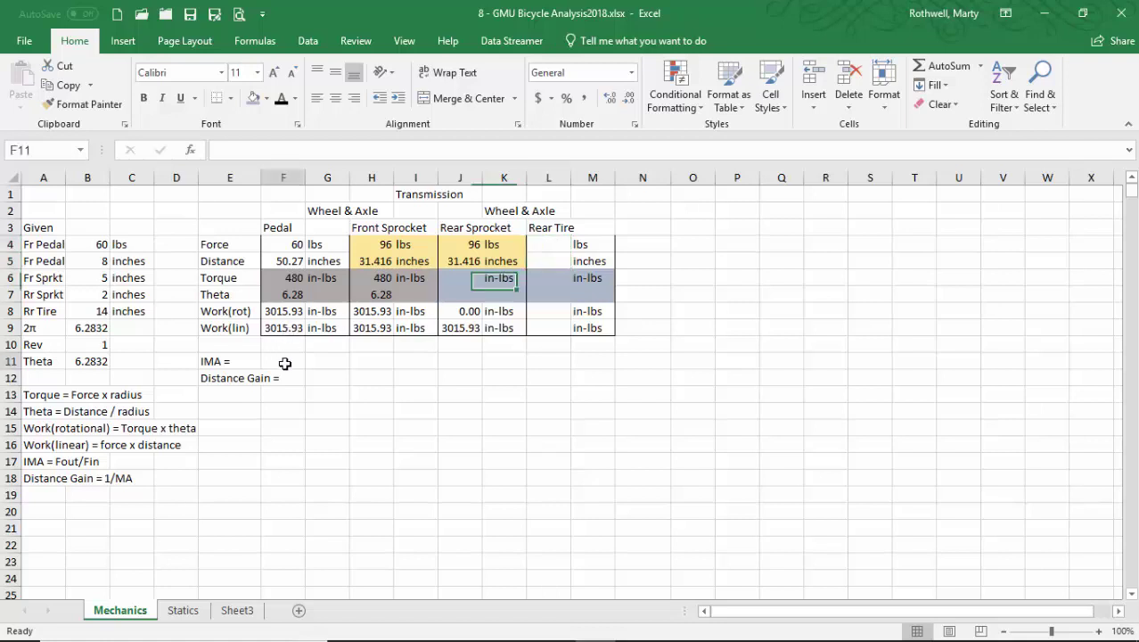
click(331, 361)
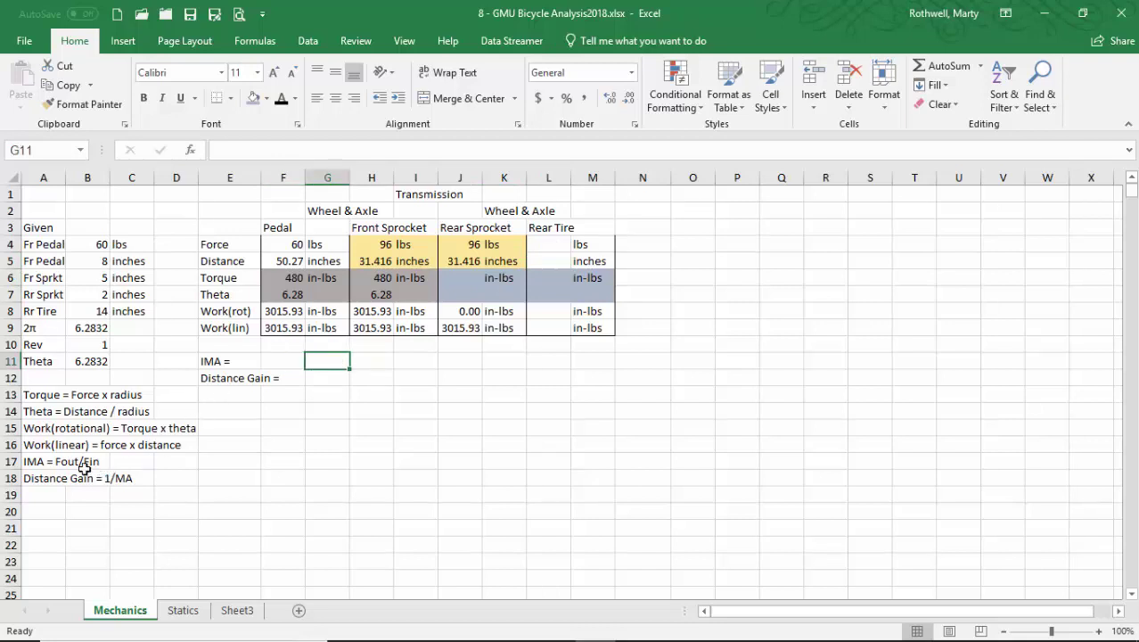
click(554, 243)
click(293, 244)
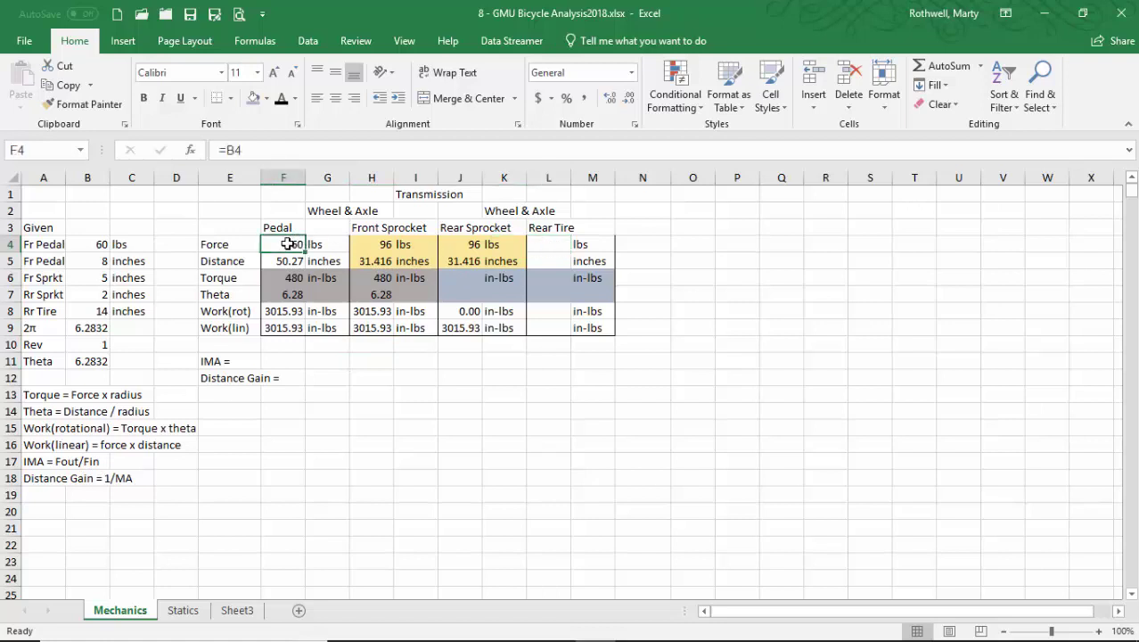
click(322, 381)
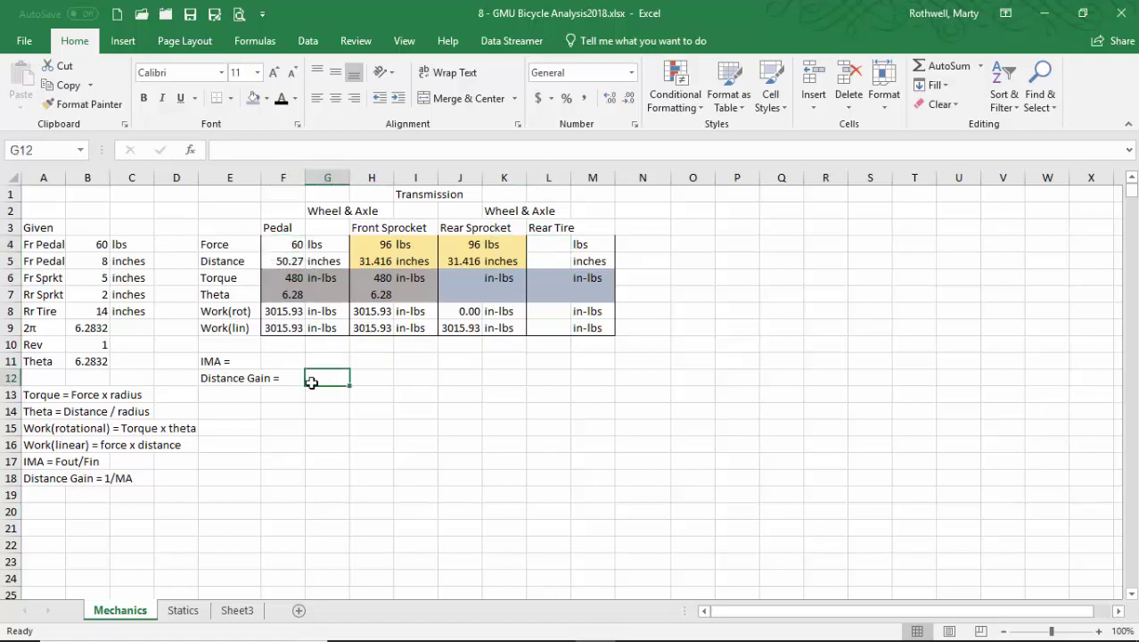